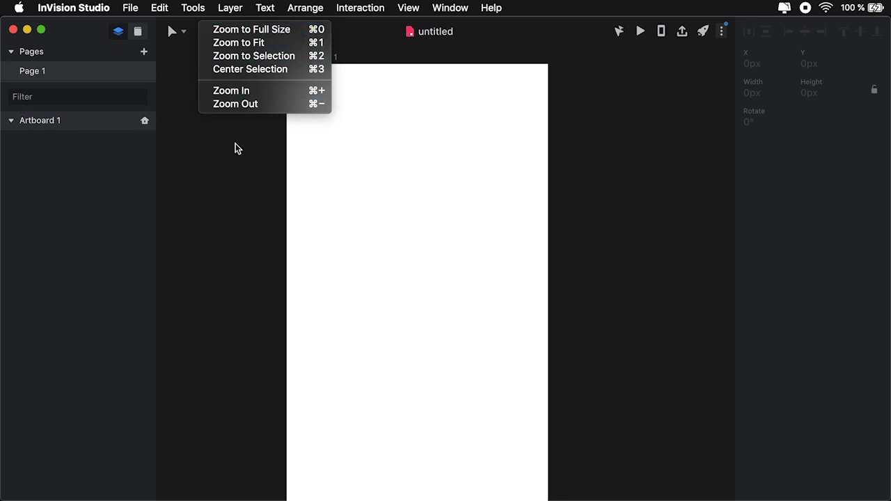
- Dismiss the zoom menu and select Artboard 1
left_click(236, 148)
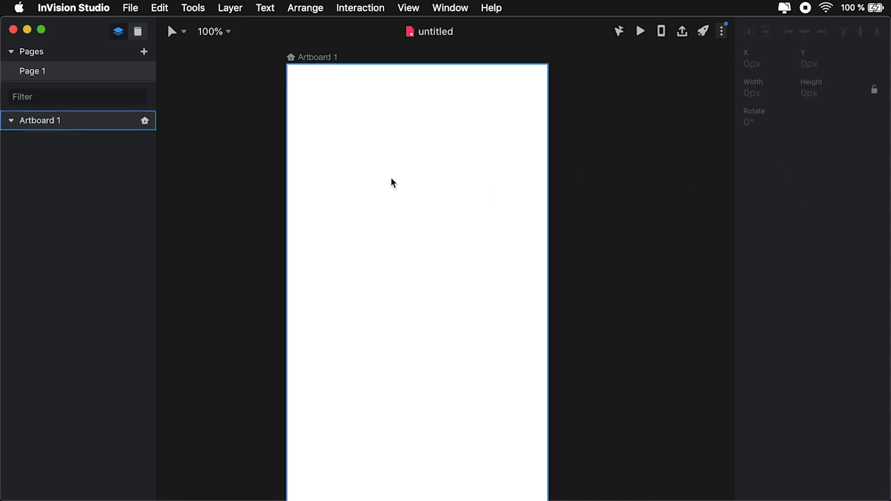
left_click(342, 123)
- Draw a 172×154 px grey rectangle on Artboard 1 and nudge it to X 88, Y 73
key("r")
left_click_drag(326, 110, 446, 217)
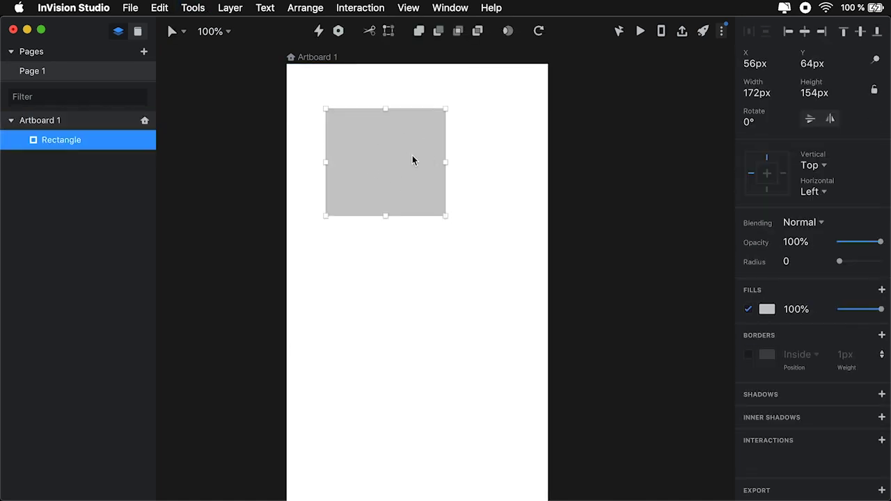
left_click_drag(392, 149, 410, 156)
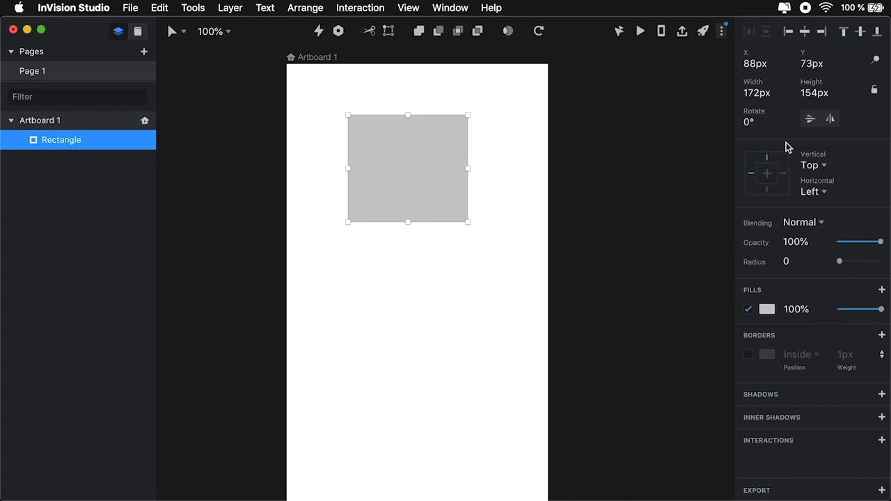
- Add a 'Type something' text layer just below the grey rectangle
left_click(465, 270)
key("t")
left_click(418, 280)
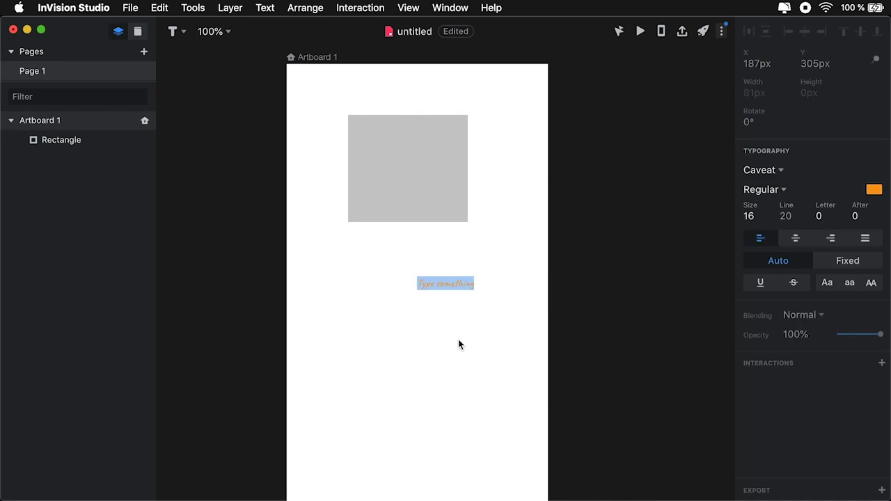
key("Escape")
left_click_drag(446, 285, 390, 270)
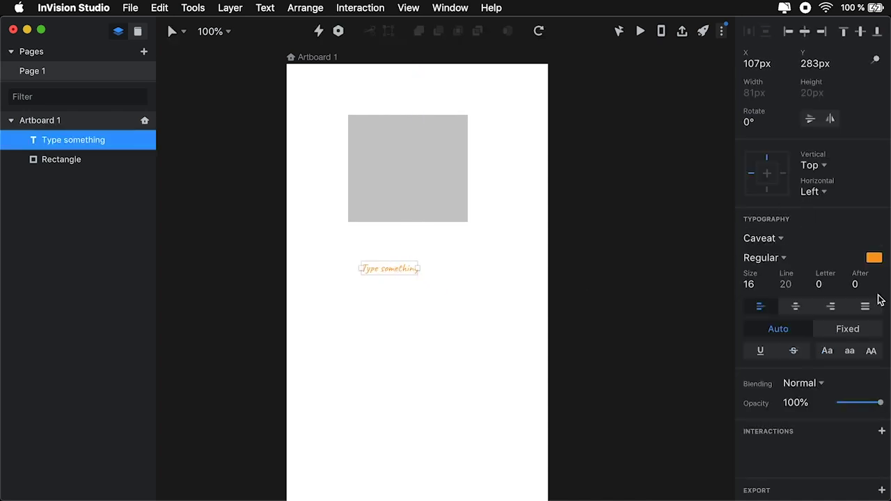
scroll(827, 312, "down", 2)
scroll(829, 312, "up", 2)
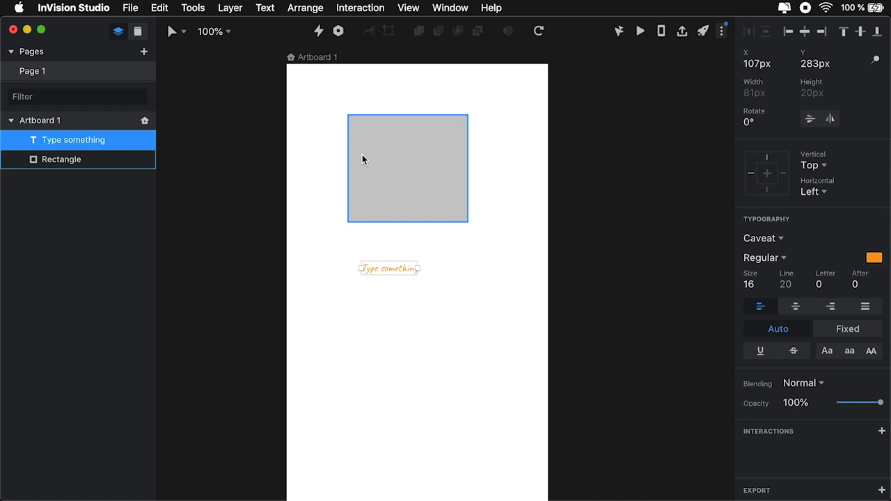
- Reposition the grey rectangle slightly up and left to X 80, Y 62
left_click(429, 153)
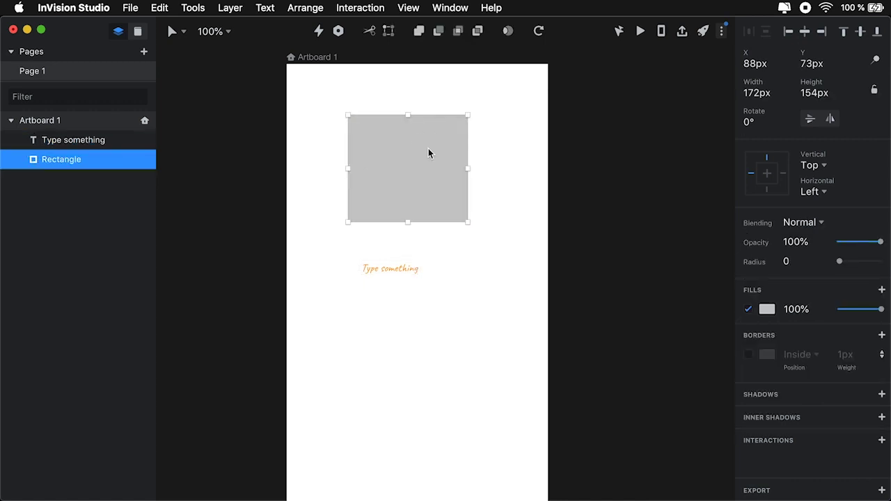
left_click(403, 269)
left_click(414, 168)
mouse_move(407, 152)
left_mouse_down()
mouse_move(424, 145)
mouse_move(399, 156)
left_mouse_up()
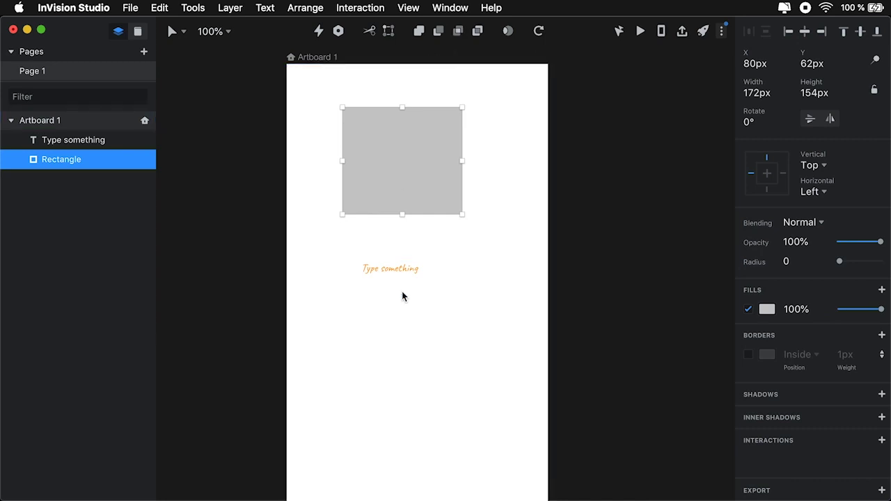
left_click_drag(448, 237, 372, 384)
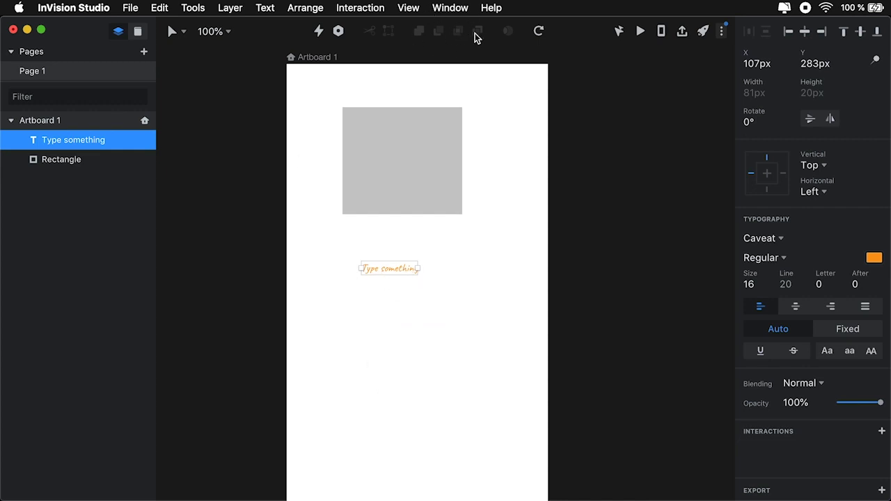
left_click(483, 216)
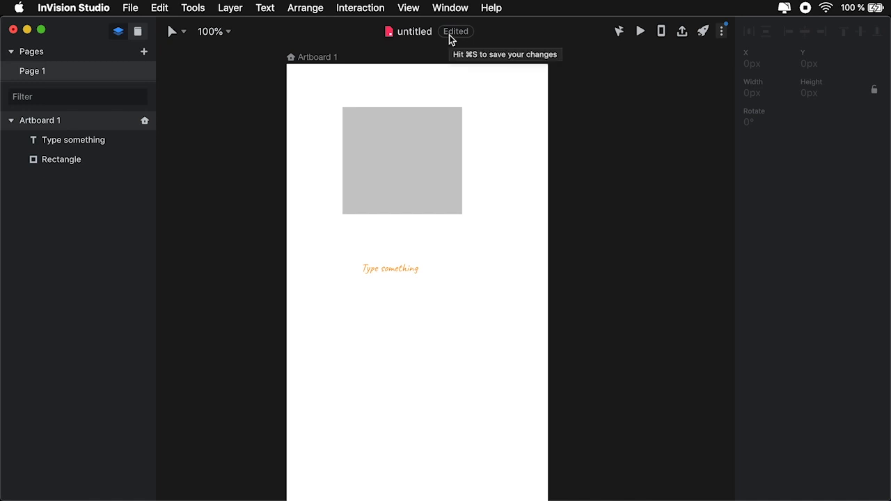
left_click_drag(503, 86, 376, 202)
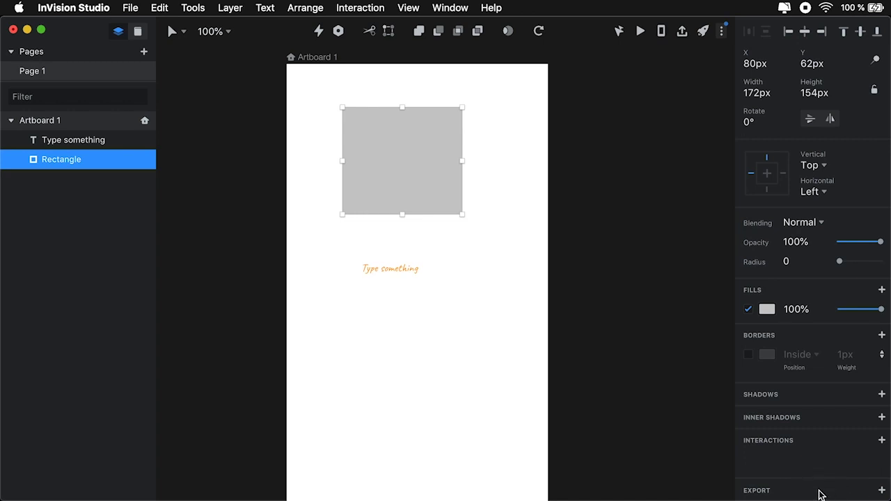
left_click(817, 492)
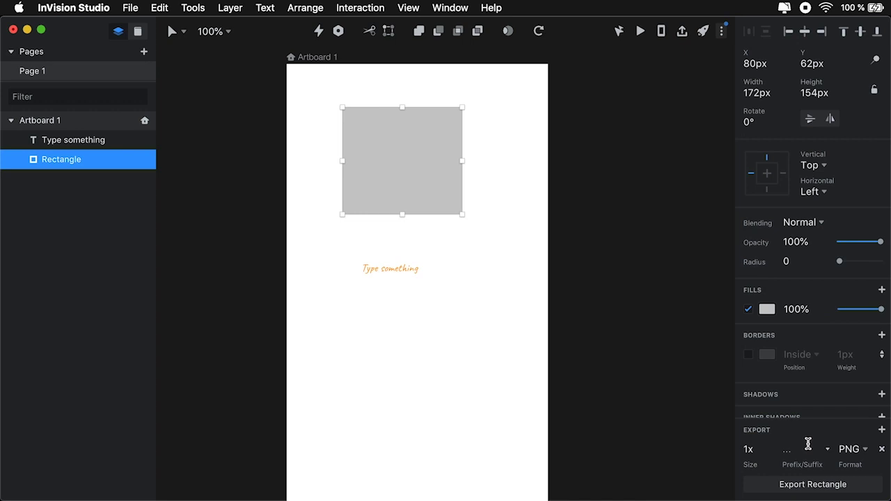
left_click(882, 430)
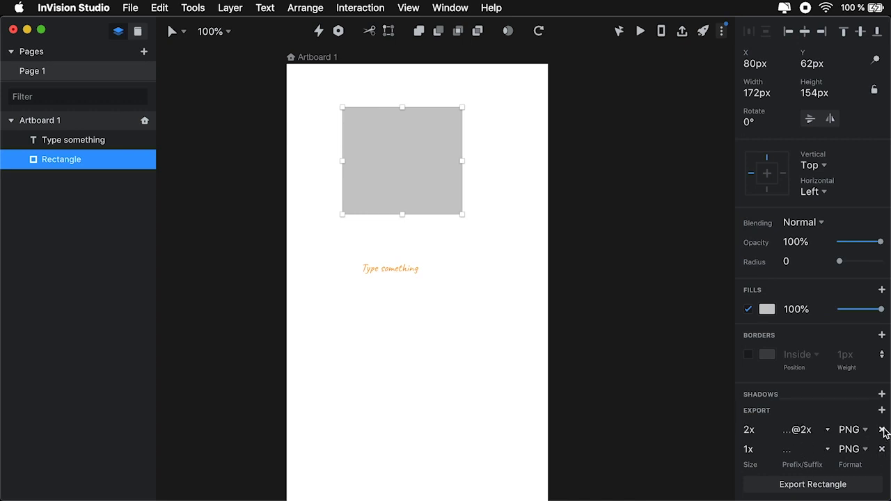
left_click(883, 429)
left_click(883, 430)
left_click(882, 410)
left_click(758, 411)
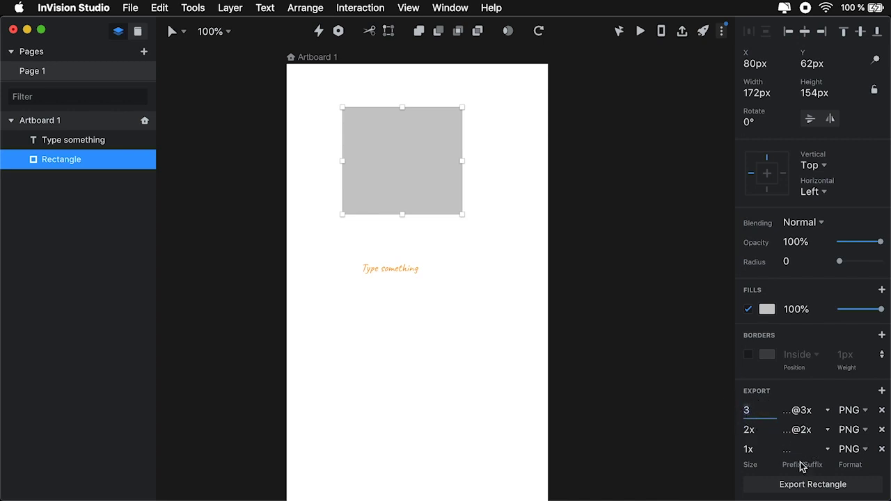
left_click(826, 411)
left_click(826, 414)
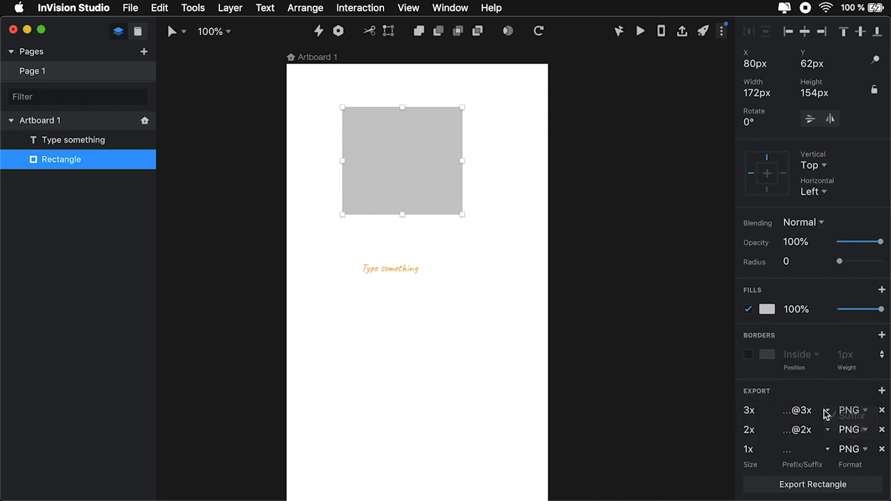
left_click(849, 413)
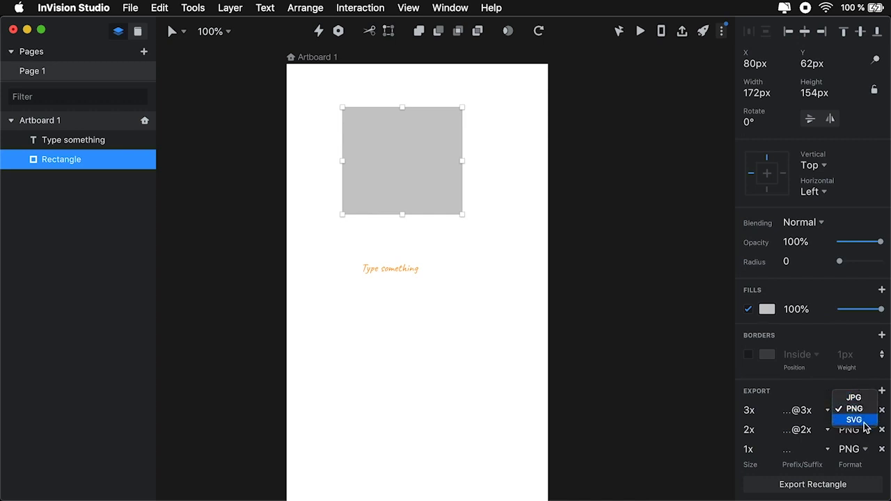
left_click(835, 469)
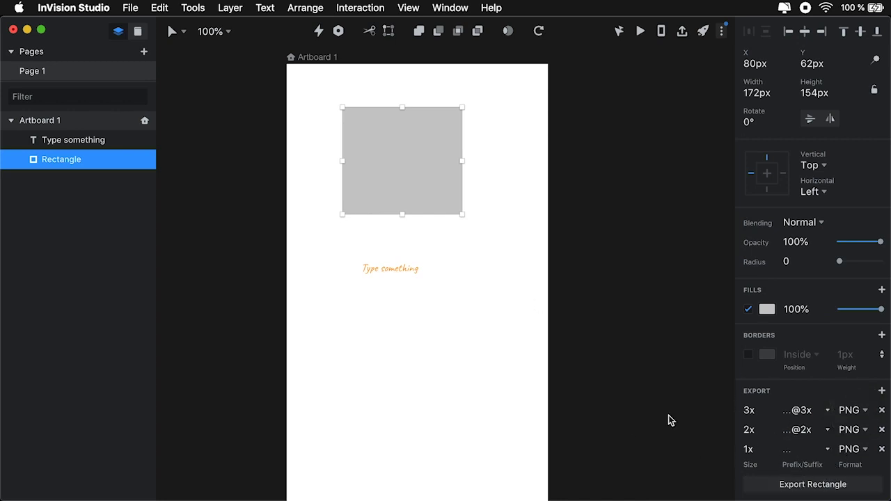
left_click(534, 277)
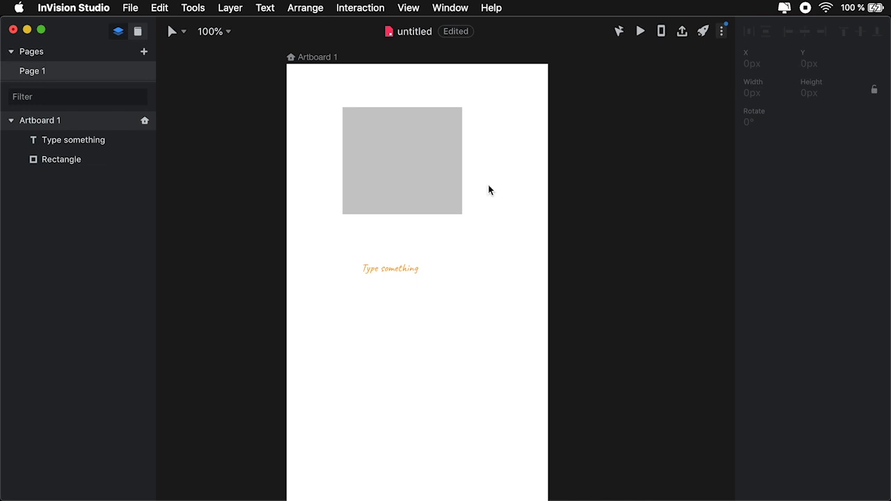
- Centre the grey rectangle horizontally and vertically on the artboard
left_click(391, 164)
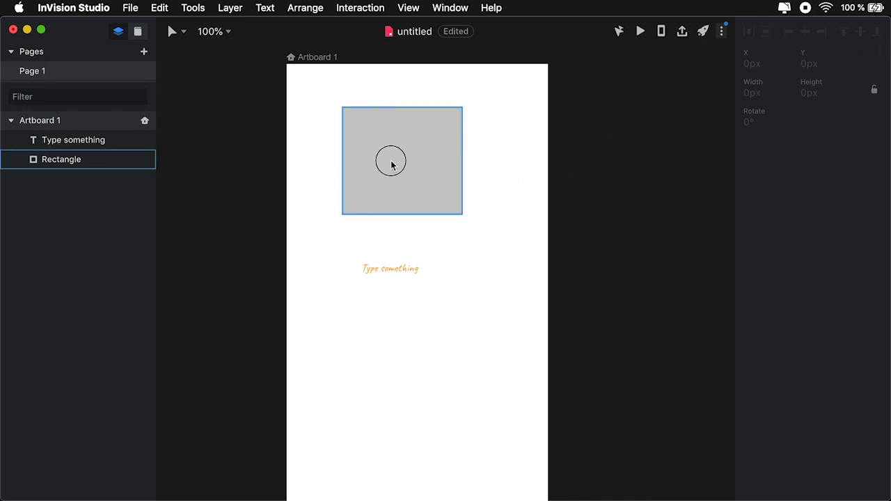
left_click(518, 139)
left_click(401, 159)
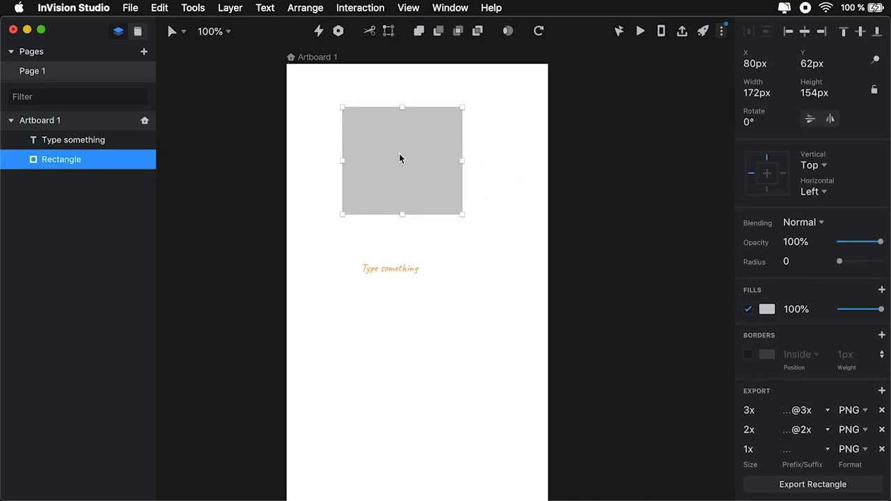
left_click(805, 33)
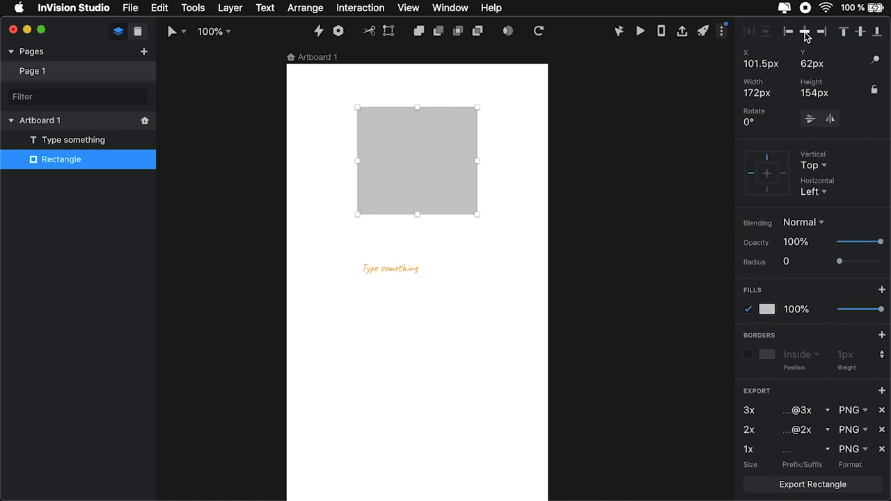
left_click(861, 32)
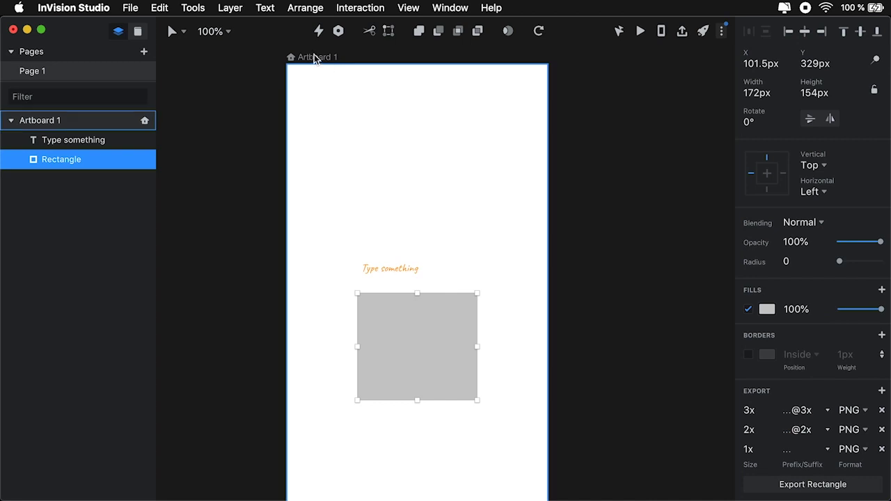
- Centre the text inside the rectangle and move both near the artboard's top
left_click(429, 270)
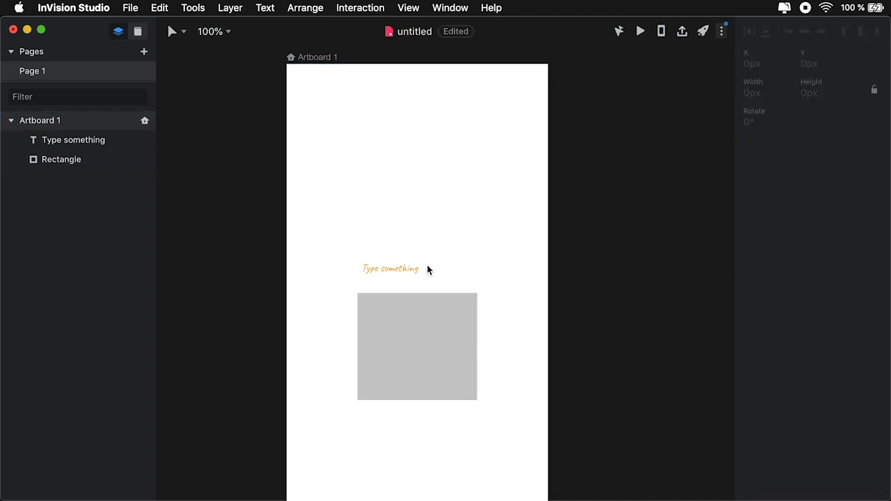
left_click_drag(360, 189, 527, 478)
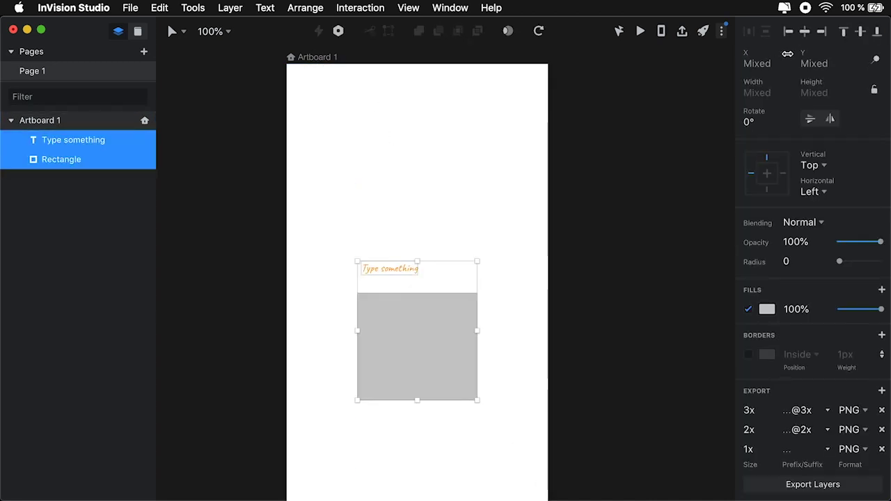
left_click(805, 31)
left_click(860, 32)
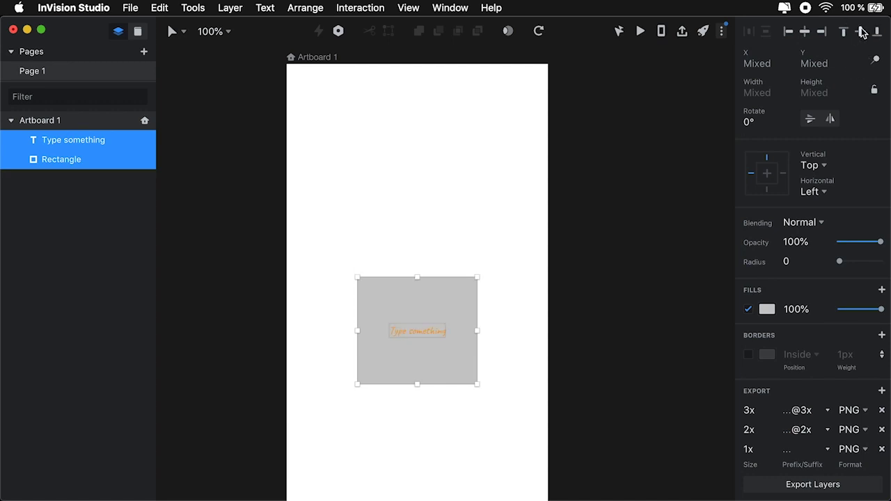
left_click_drag(446, 362, 450, 190)
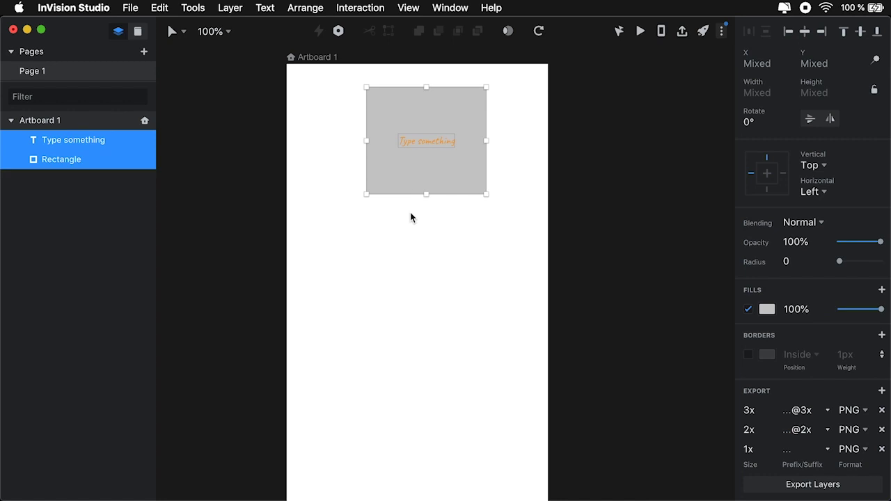
left_click(411, 276)
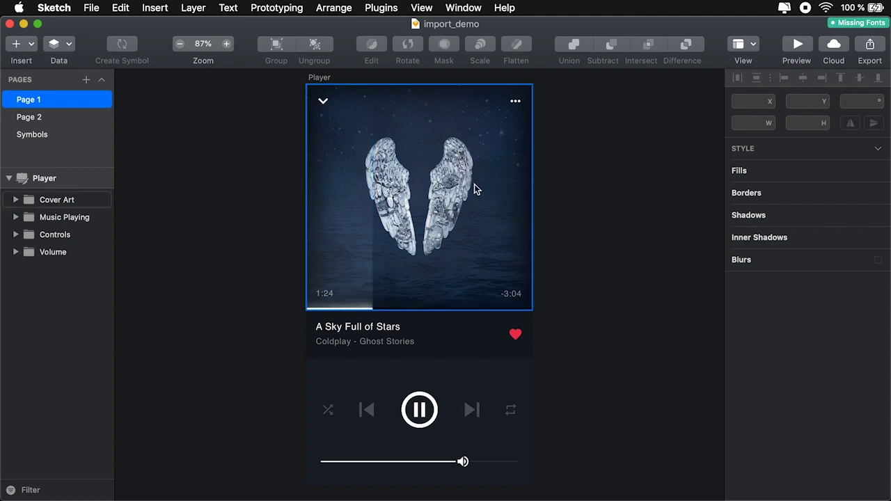
- Switch from Sketch to InVision Studio's start window with Cmd+Tab
key("super+Tab")
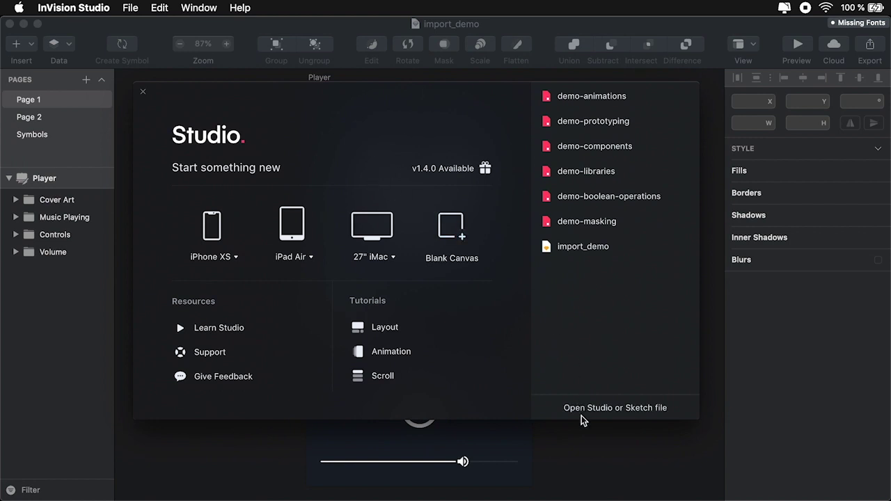
- Open the Sketch file import_demo from the Studio start window
left_click(641, 408)
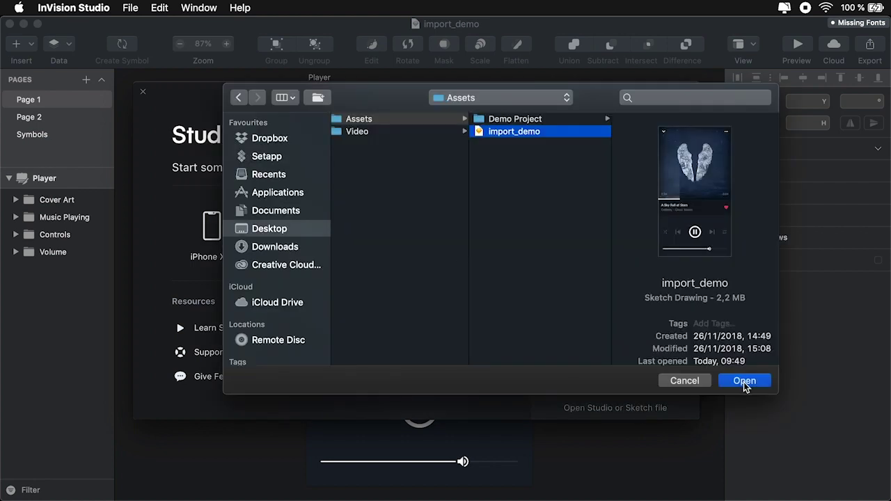
left_click(744, 382)
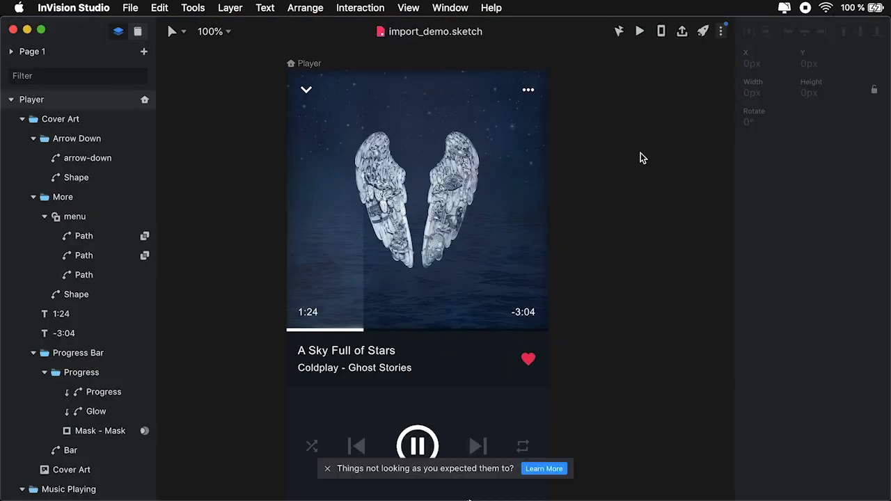
- Fit the Player artboard in view, close the import banner, and check the Cover Art and Music Playing groups
scroll(640, 153, "down", 3)
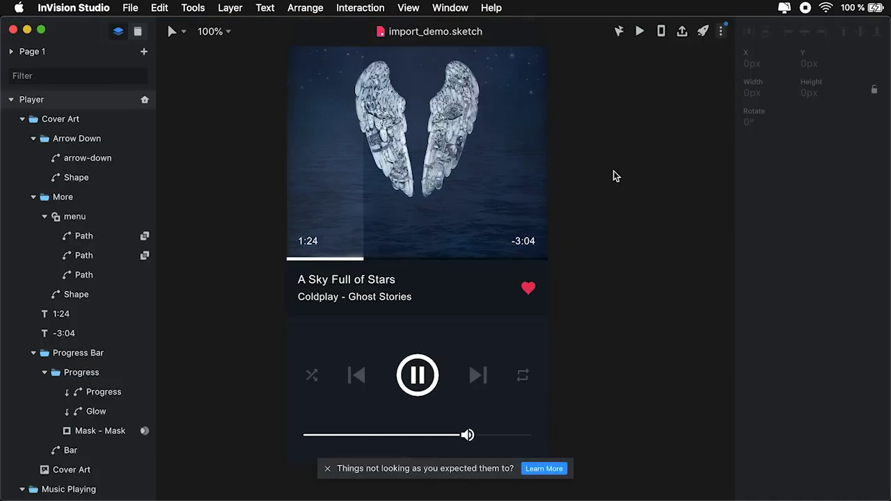
scroll(622, 111, "up", 2)
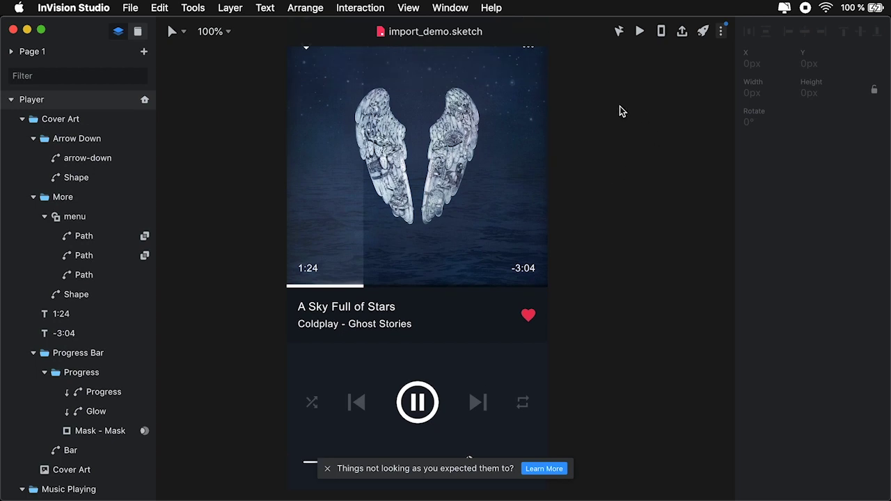
scroll(622, 111, "up", 2)
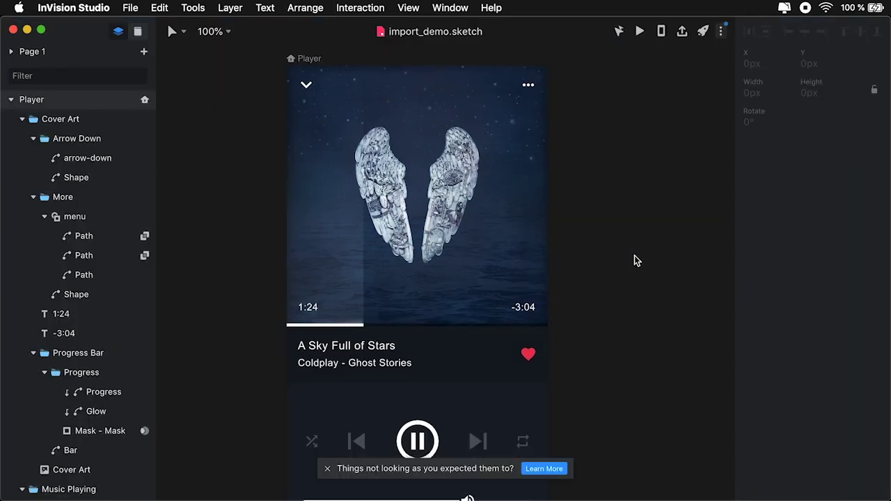
key("super+1")
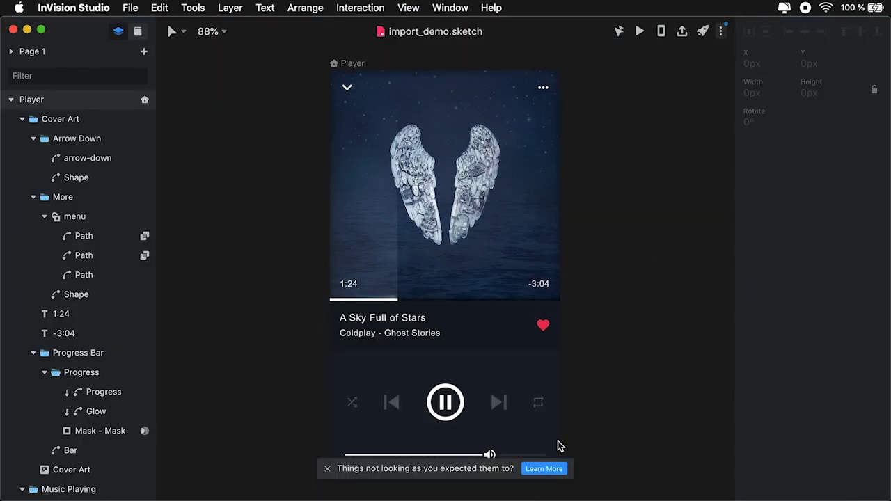
left_click(327, 469)
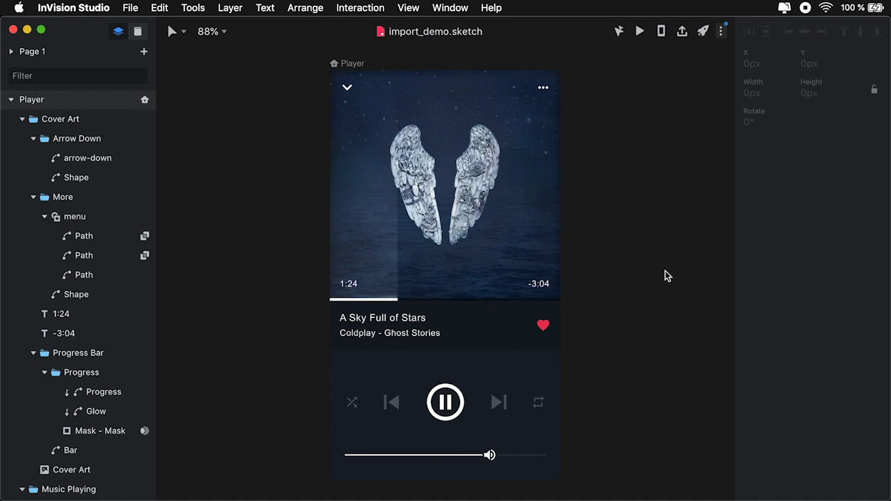
left_click(431, 265)
left_click(395, 318)
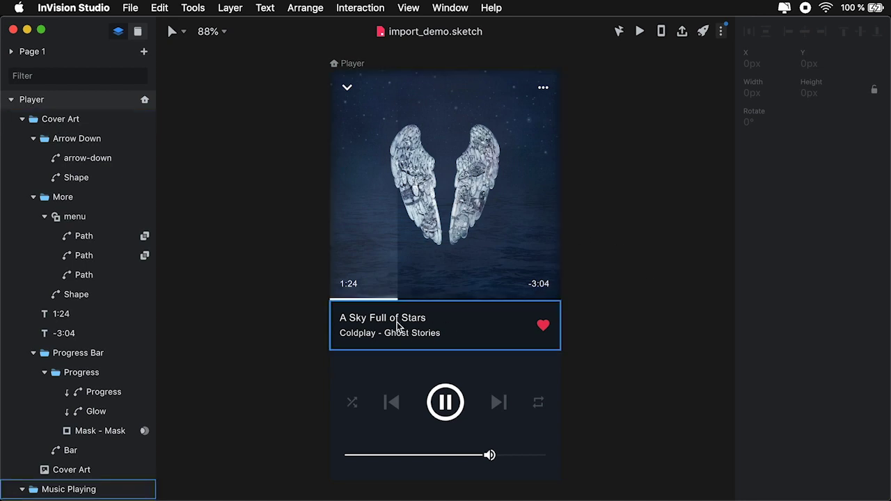
- Inspect the Status Bar symbol on Sketch's Symbols page
left_click(277, 171)
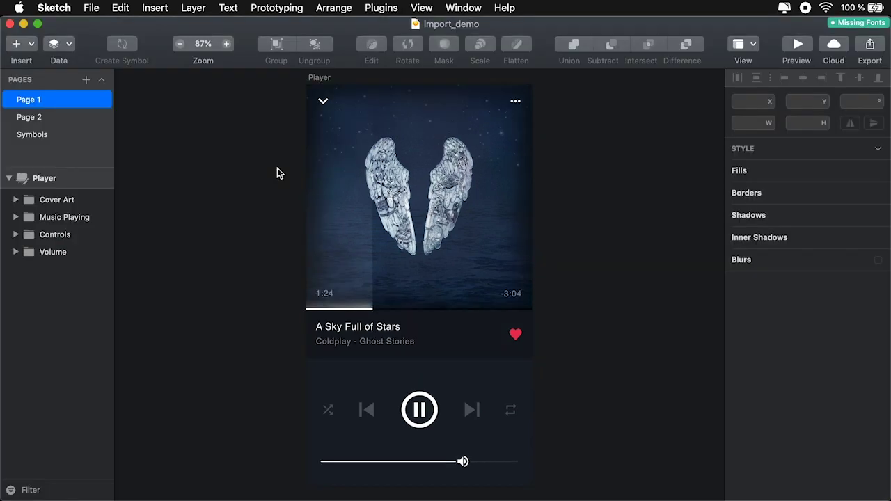
left_click(66, 134)
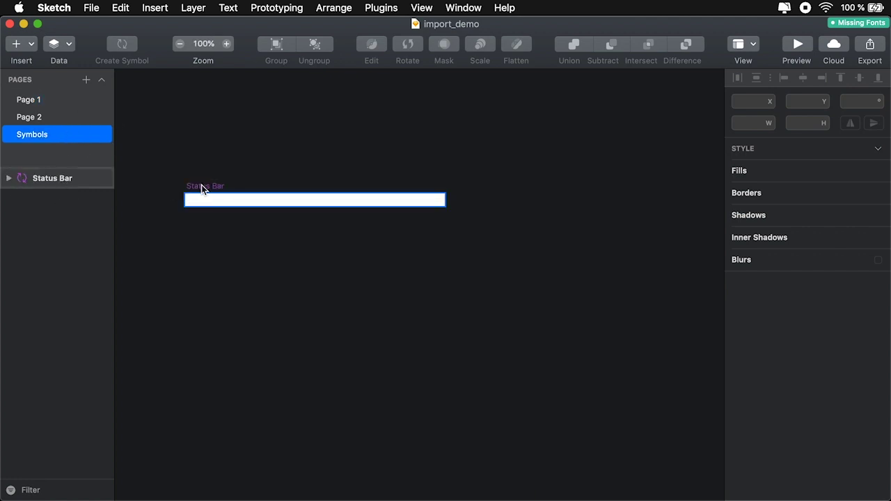
left_click(205, 185)
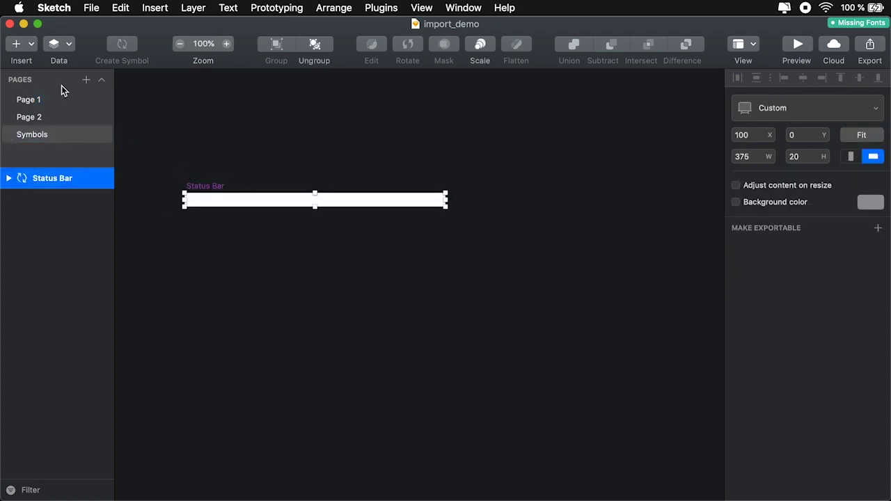
- Switch to Page 2 and pan across to the Albums and Settings screens
left_click(54, 102)
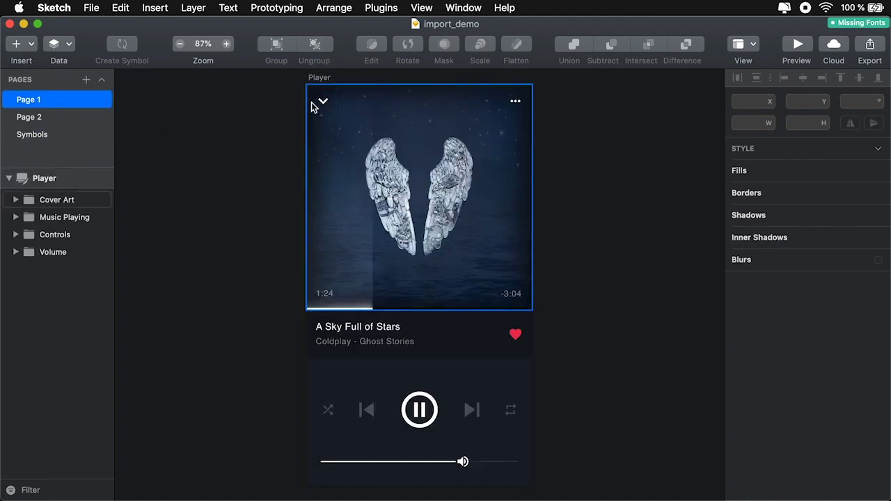
key("Page_Down")
left_click_drag(192, 160, 332, 104)
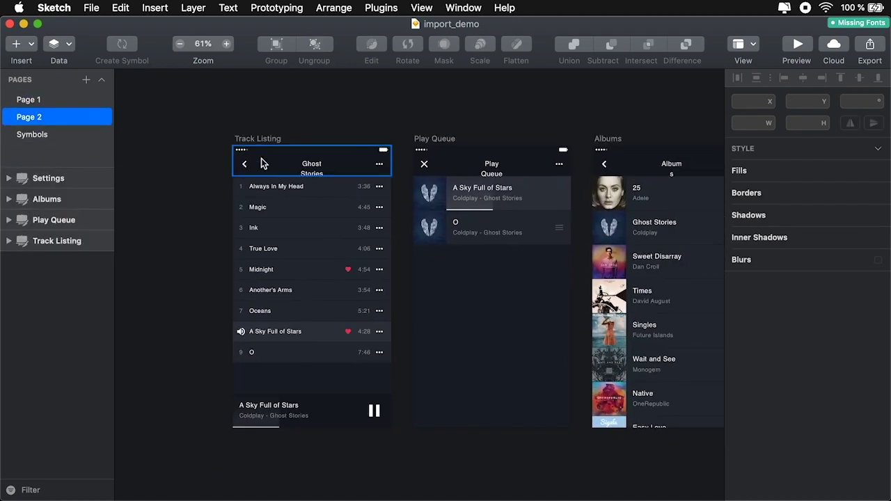
left_click_drag(623, 120, 263, 110)
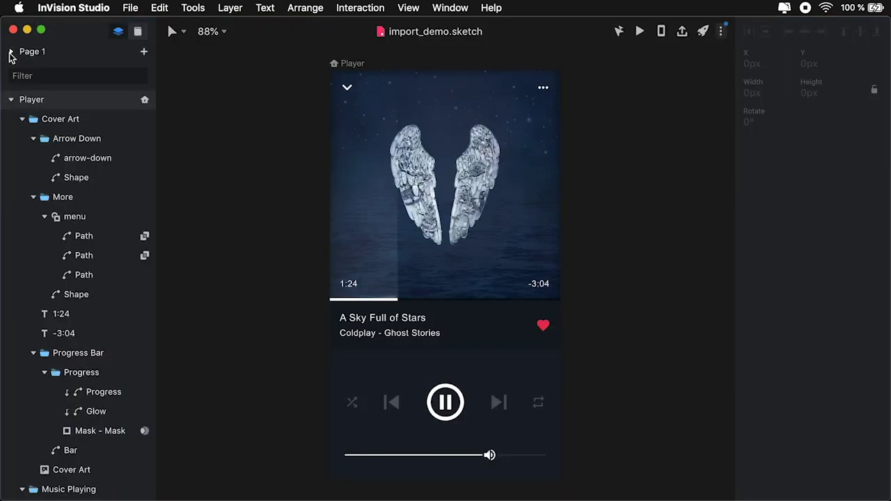
- Show the Pages list and inspect the Status Bar component in the Document Library
left_click(11, 55)
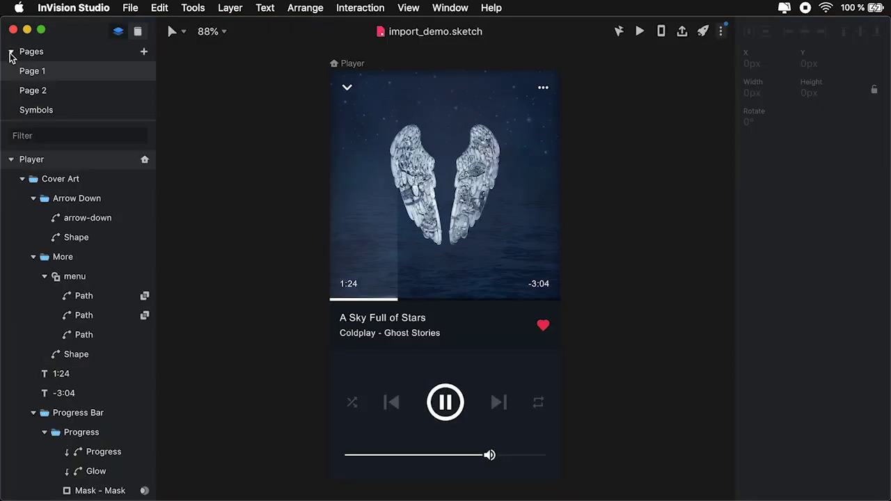
left_click(139, 34)
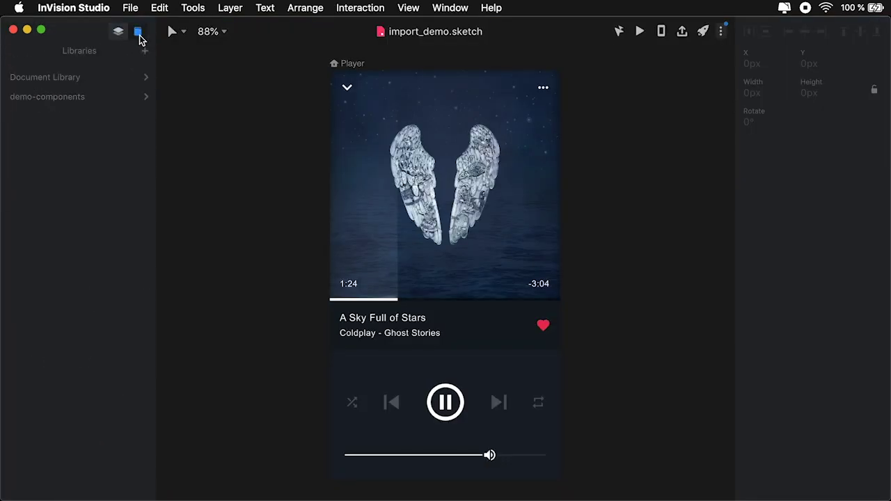
left_click(73, 78)
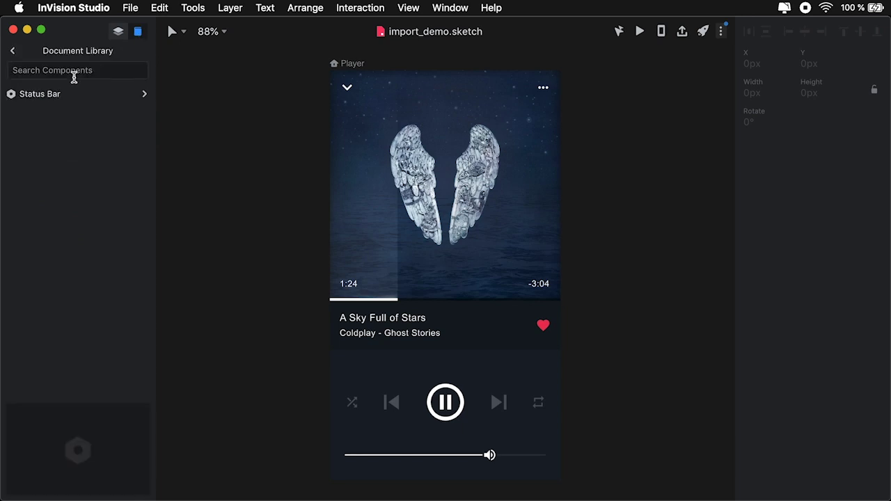
left_click(67, 98)
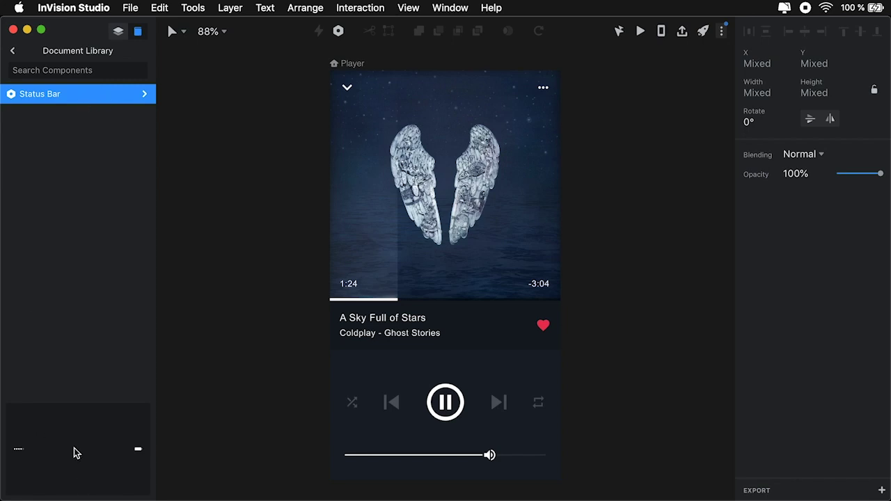
left_click(12, 51)
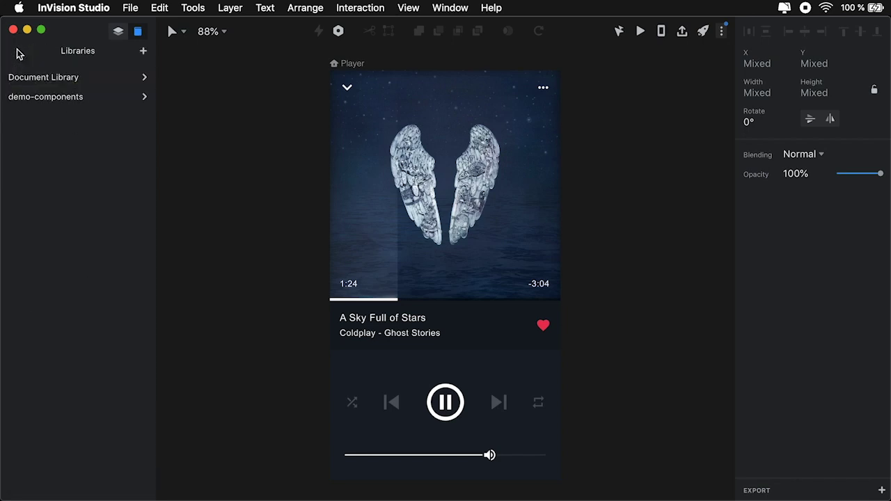
left_click(119, 35)
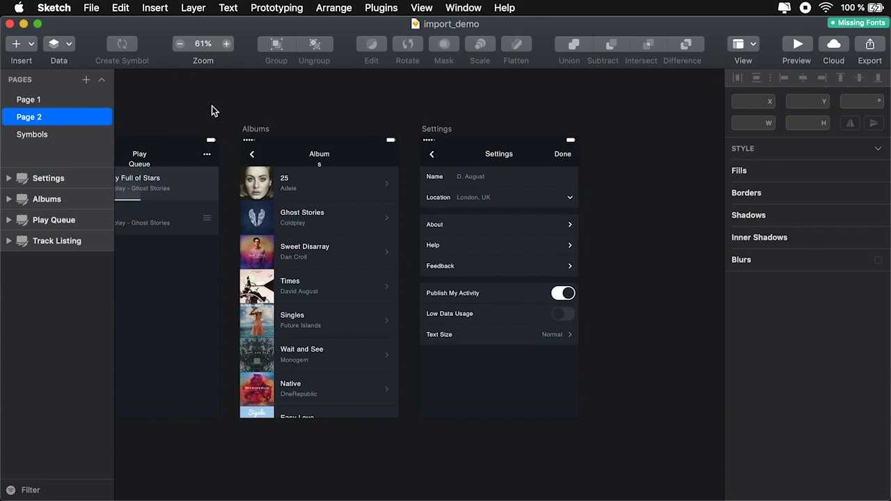
- Pan to the Track Listing screen, then flip between Page 2 and Page 1, ending on Page 2
mouse_move(213, 110)
left_mouse_down()
mouse_move(561, 88)
mouse_move(432, 91)
left_mouse_up()
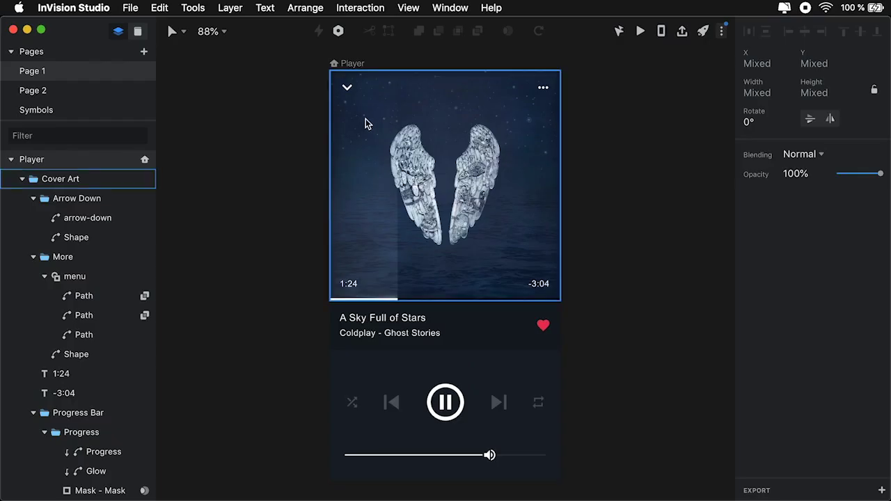
left_click(69, 91)
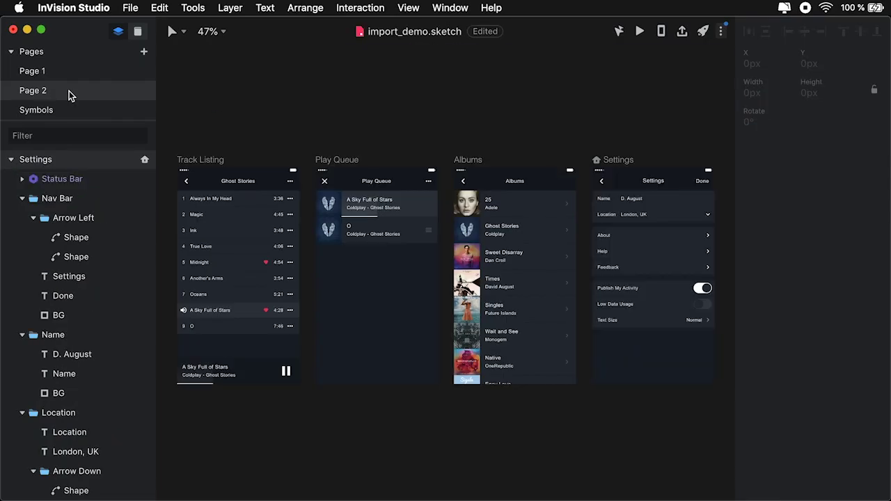
left_click(55, 72)
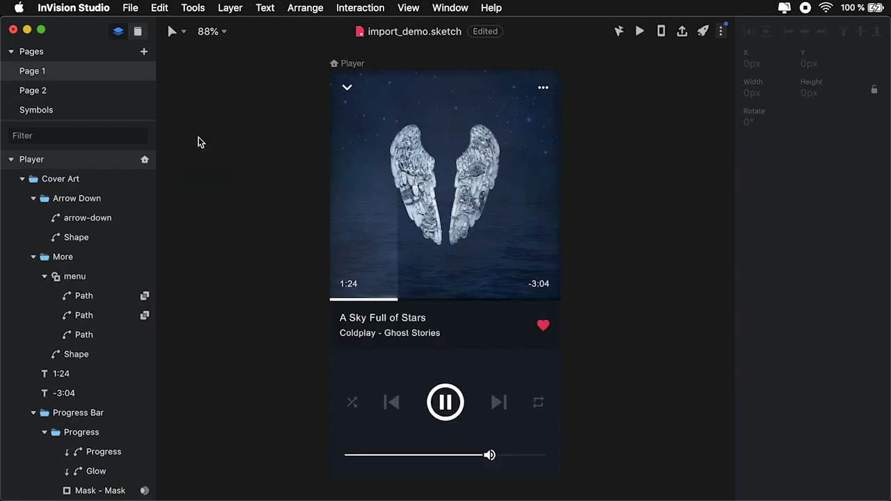
left_click(48, 92)
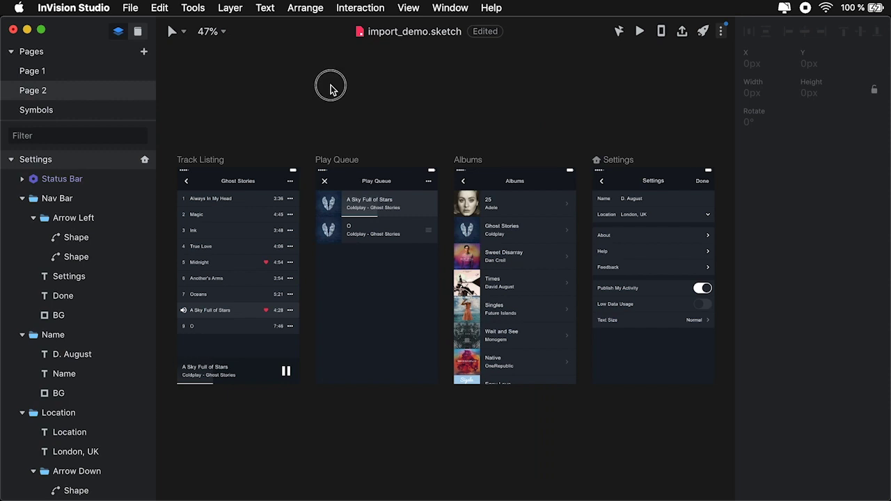
- Delete the Symbols page from the imported file and confirm with OK
left_click(44, 114)
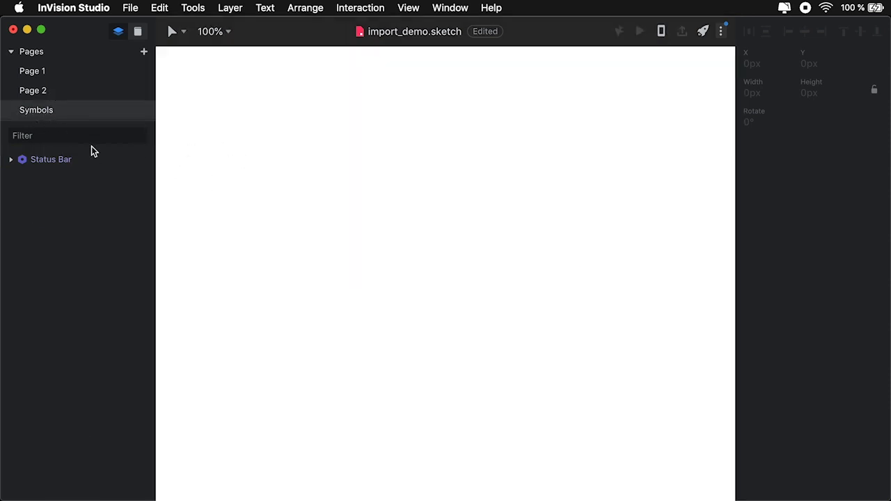
right_click(63, 111)
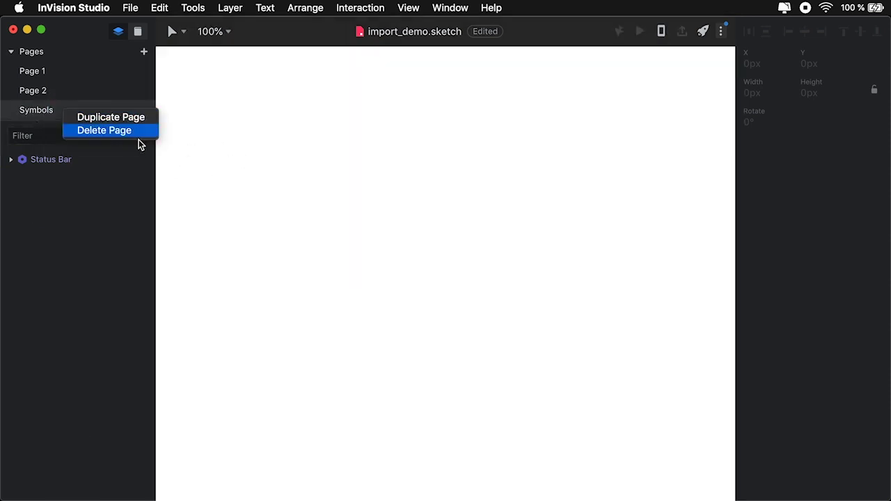
left_click(118, 131)
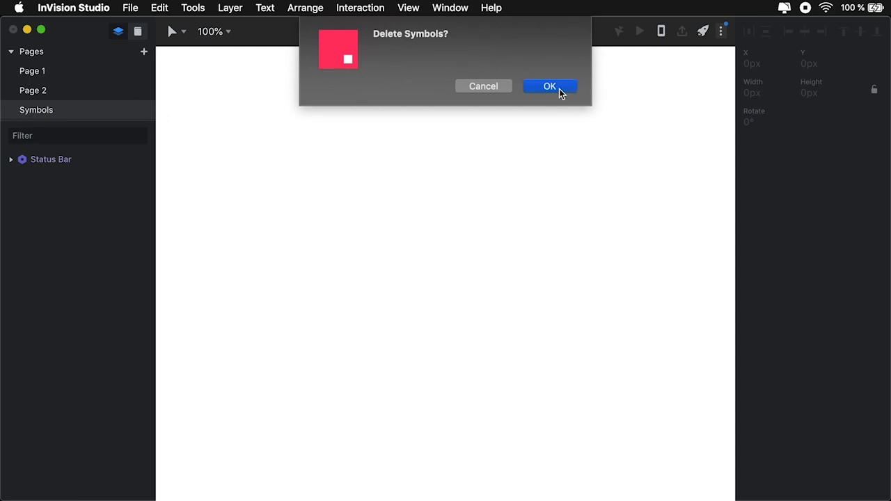
left_click(559, 89)
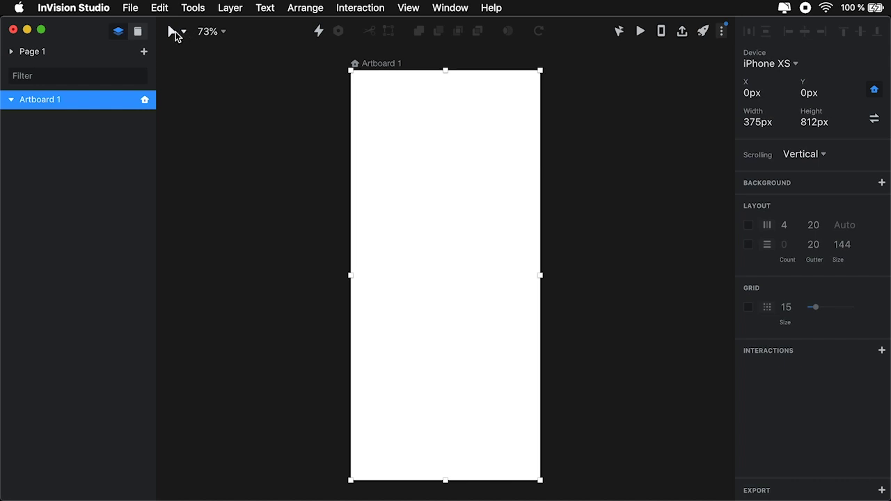
- Move Artboard 1 down and to the right on the canvas
mouse_move(175, 33)
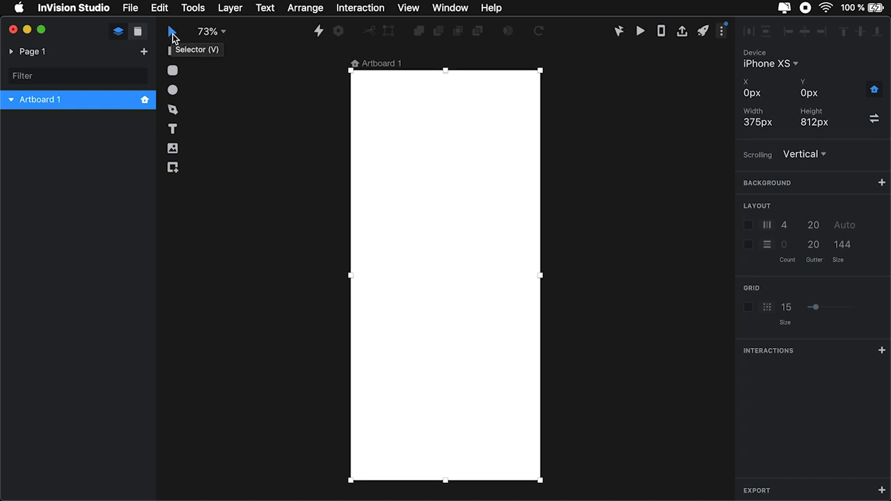
left_click(291, 126)
left_click(400, 114)
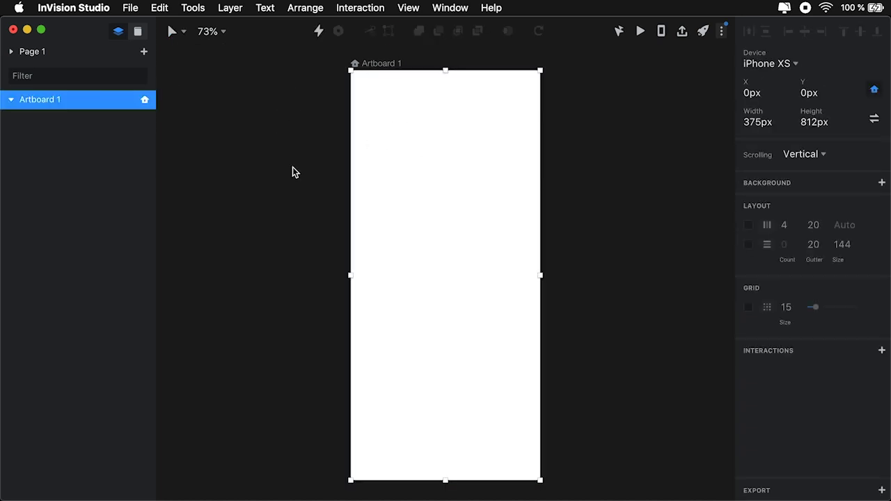
left_click_drag(442, 125, 342, 91)
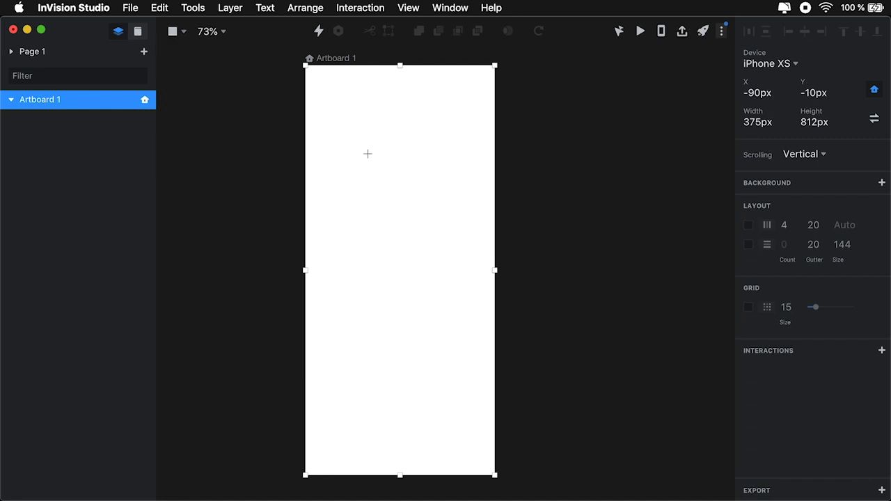
- Draw a rectangle near the artboard top and a rounded rectangle below and right of it
left_click_drag(342, 106, 433, 169)
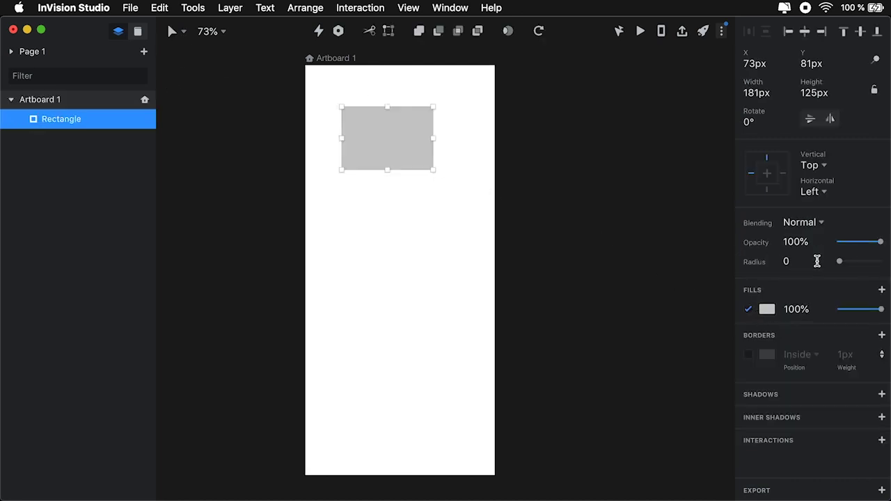
scroll(833, 265, "down", 3)
left_click_drag(840, 175, 853, 174)
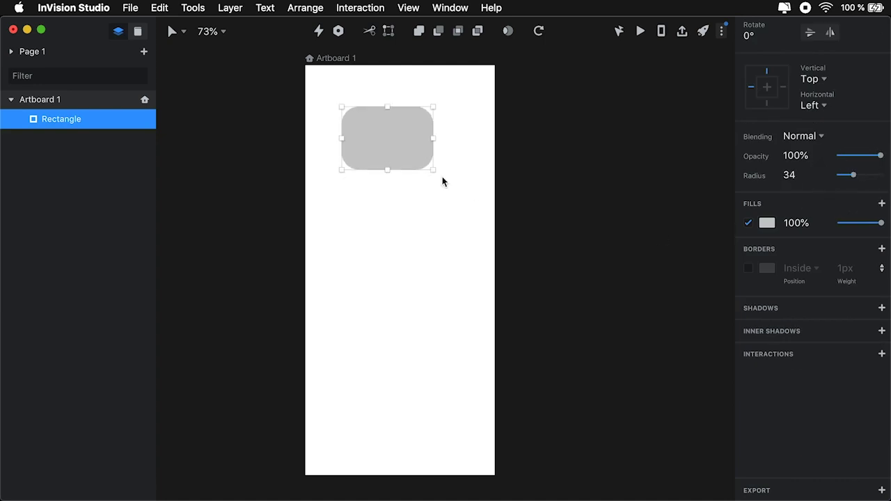
left_click(182, 32)
left_click(175, 69)
left_click_drag(372, 188, 454, 253)
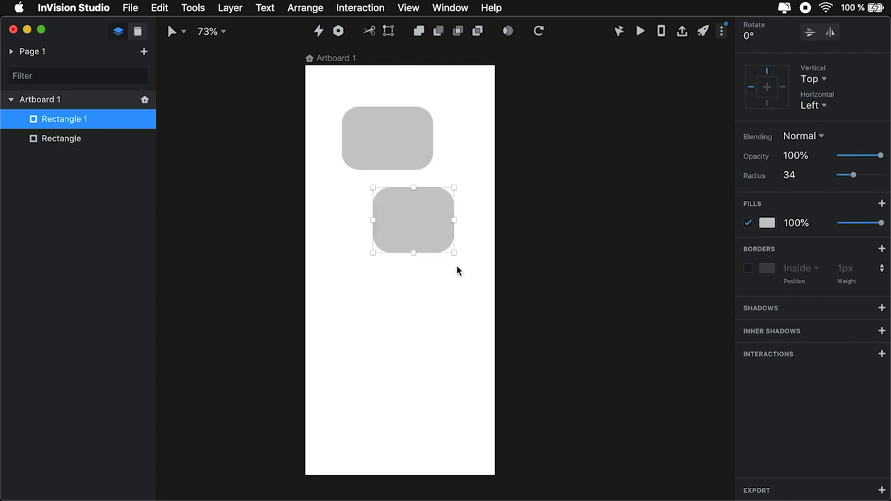
left_click(183, 32)
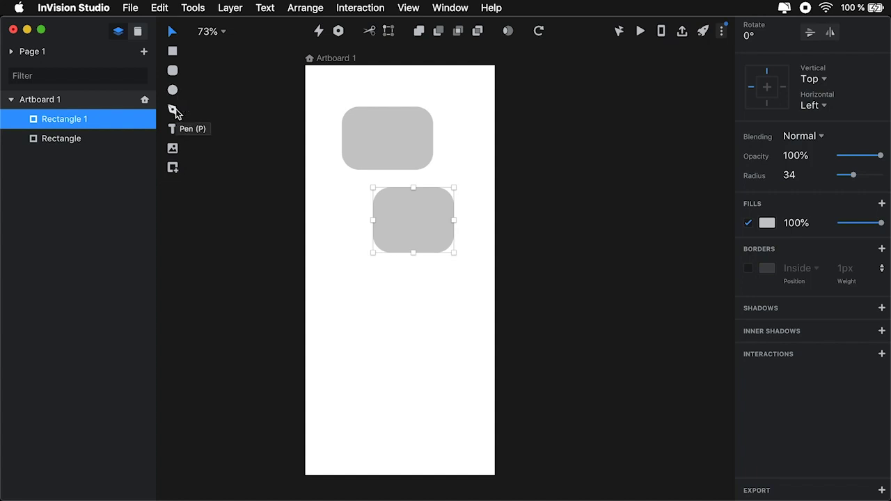
- Draw a closed four-sided trapezoid path below the rectangles with the Pen tool
left_click(174, 111)
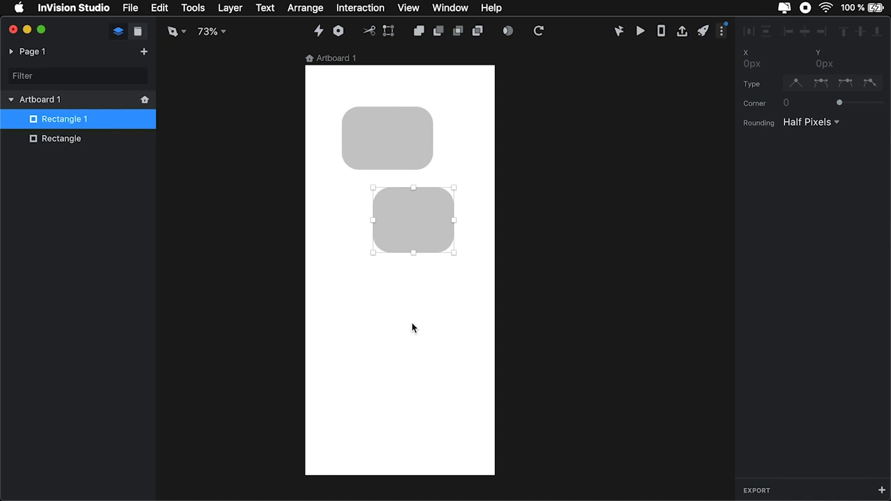
left_click(367, 293)
left_click(436, 294)
left_click(442, 347)
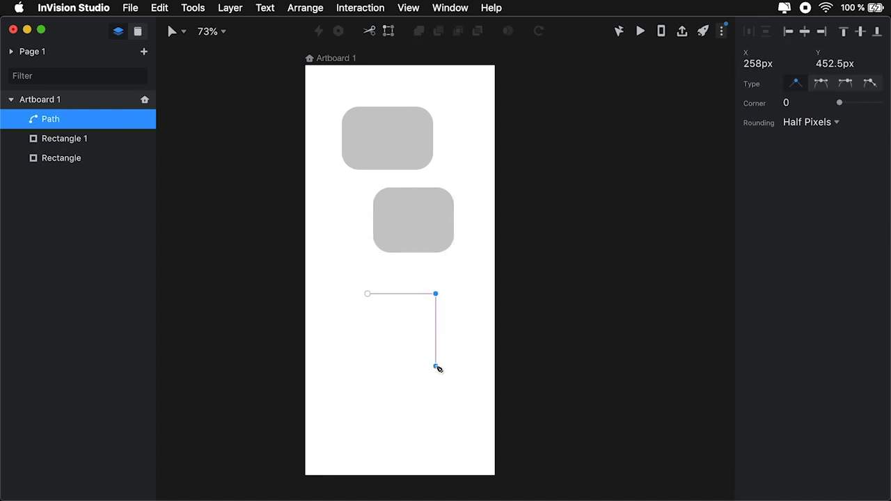
left_click(436, 367)
left_click(343, 365)
left_click(367, 294)
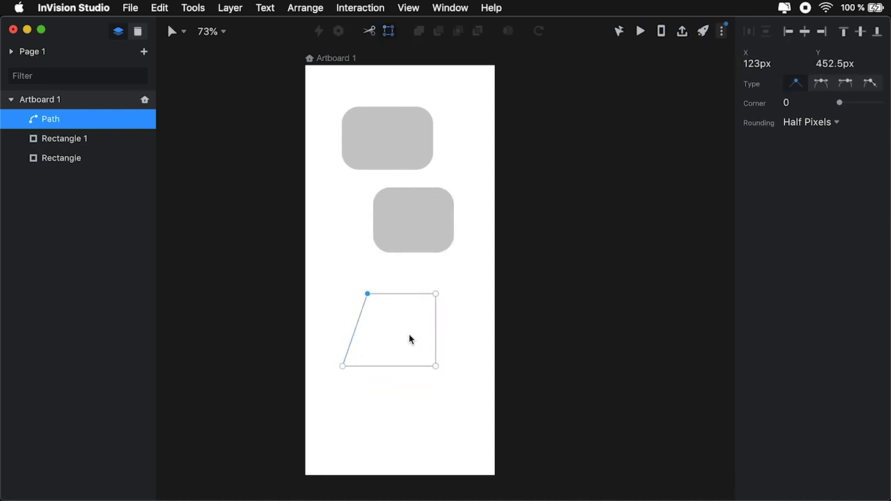
- Draw a curved closed blob path beneath the trapezoid
left_click(183, 32)
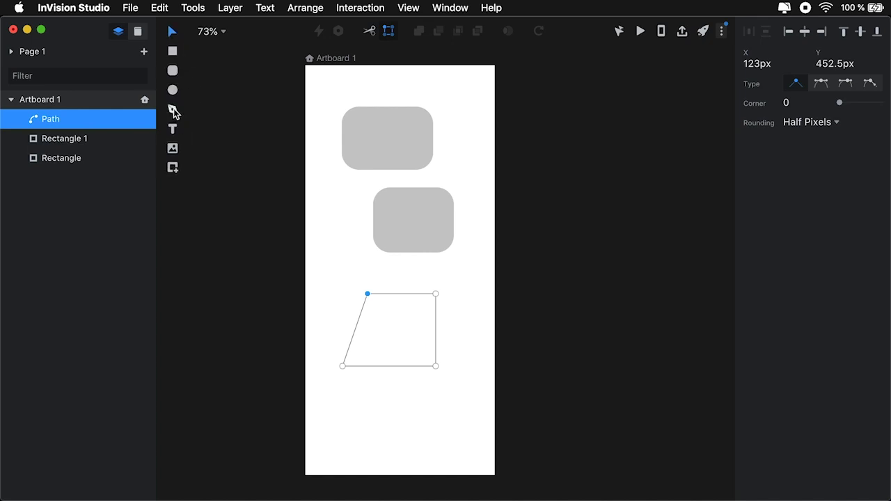
left_click(197, 142)
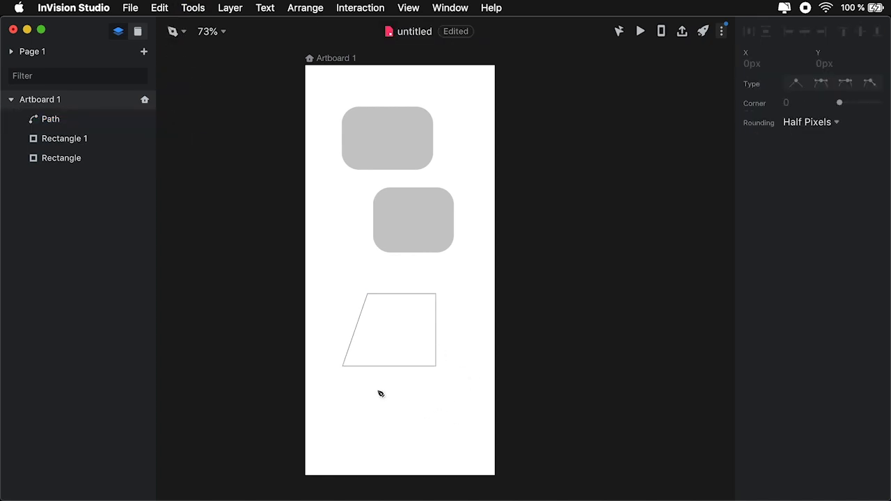
left_click(353, 388)
left_click_drag(440, 388, 442, 411)
mouse_move(388, 447)
left_mouse_down()
mouse_move(348, 422)
mouse_move(330, 391)
mouse_move(344, 376)
left_mouse_up()
left_click(353, 388)
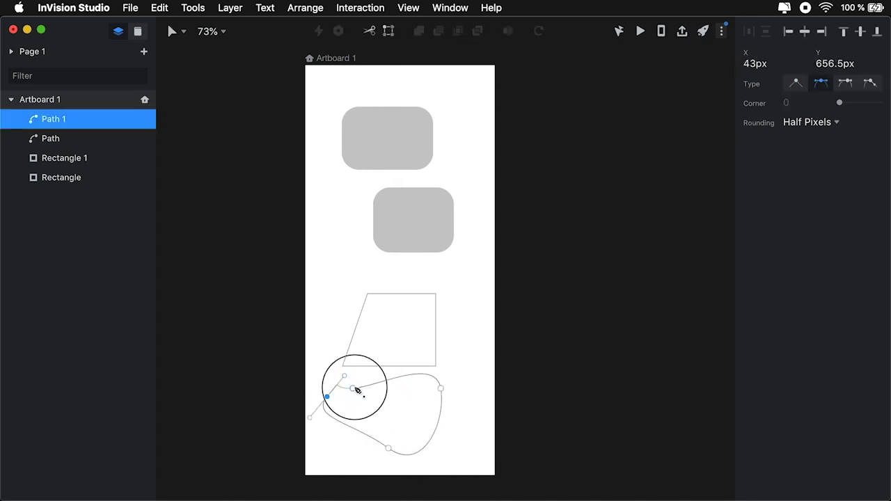
key("Escape")
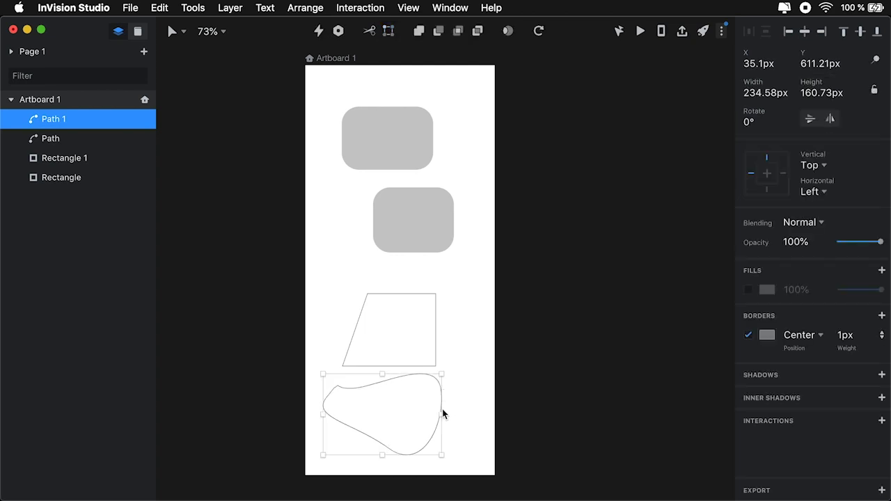
- Reshape the blob's right anchor point and its Bezier handles to smooth the curve
left_click(406, 394)
double_click(442, 398)
left_click(441, 389)
left_click_drag(456, 423, 480, 405)
left_click_drag(403, 374, 390, 388)
left_click(466, 342)
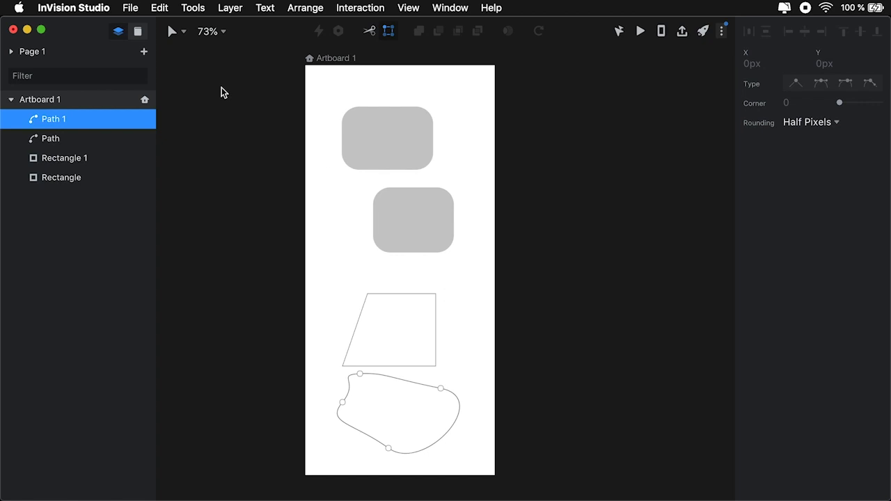
left_click(172, 30)
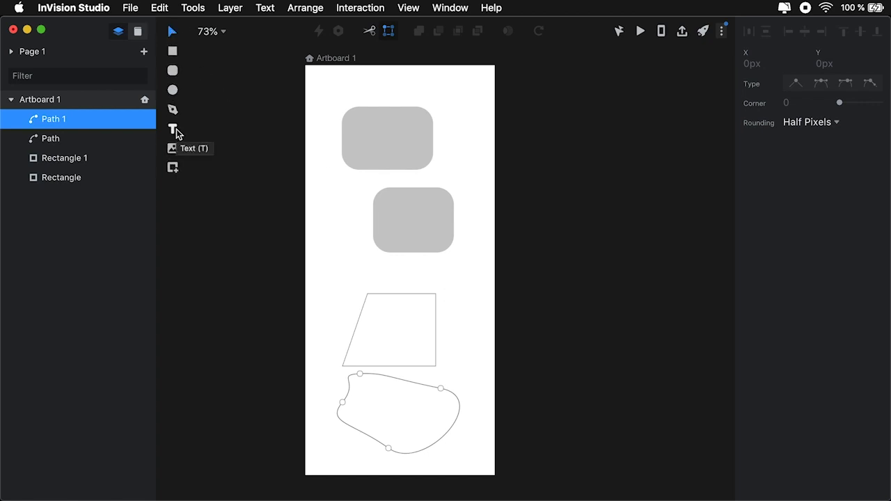
- Add a 'Type something' text layer above the top rectangle
key("Escape")
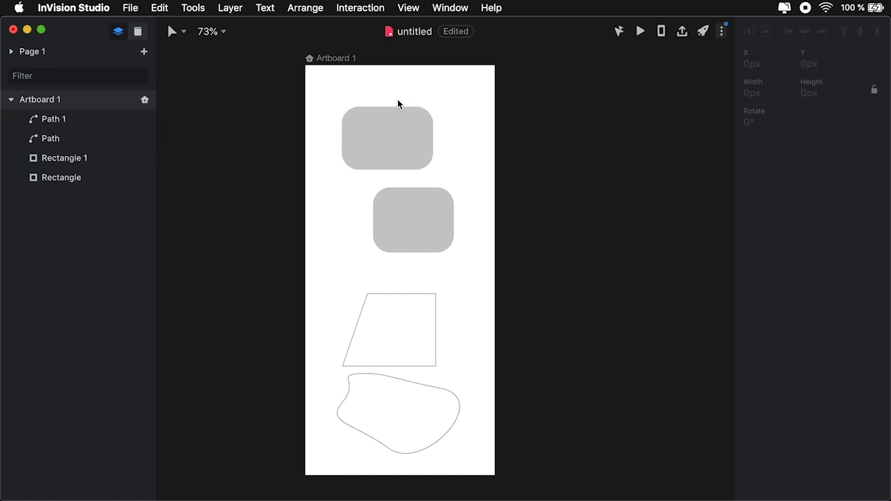
key("t")
left_click(384, 89)
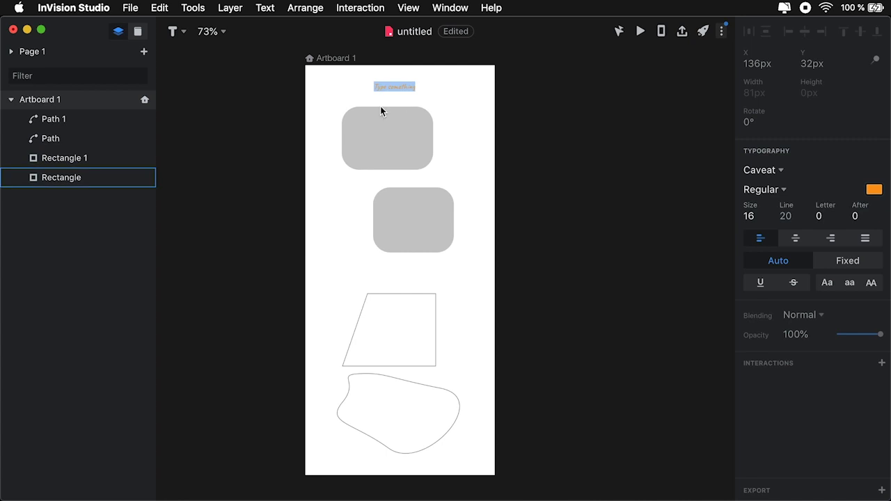
key("Escape")
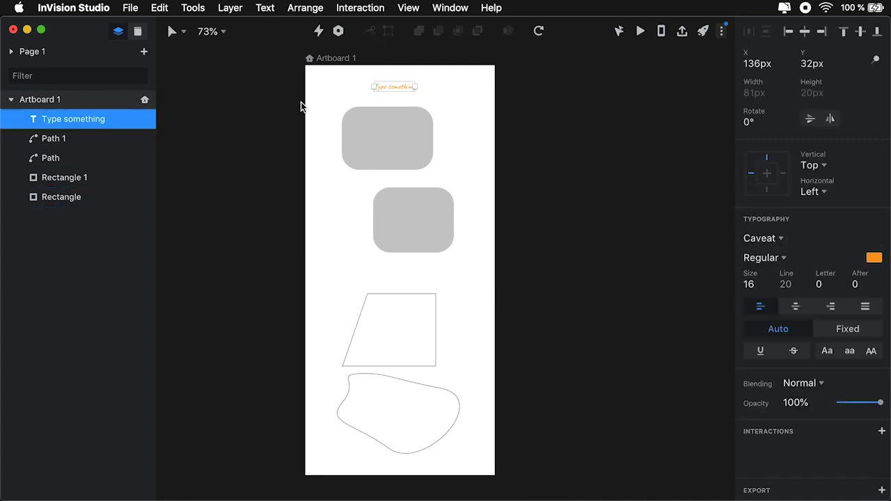
- Create a fixed-width text box left of the lower rectangle filled with wrapping gibberish
key("t")
left_click_drag(320, 188, 363, 272)
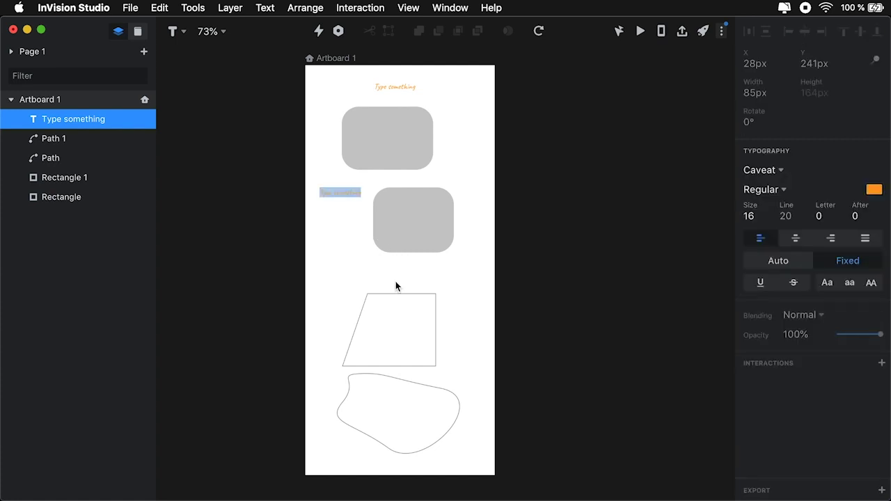
type("hdjashkdashkjdhsakjdhaskjdhasjkdhaskjdhaskjd")
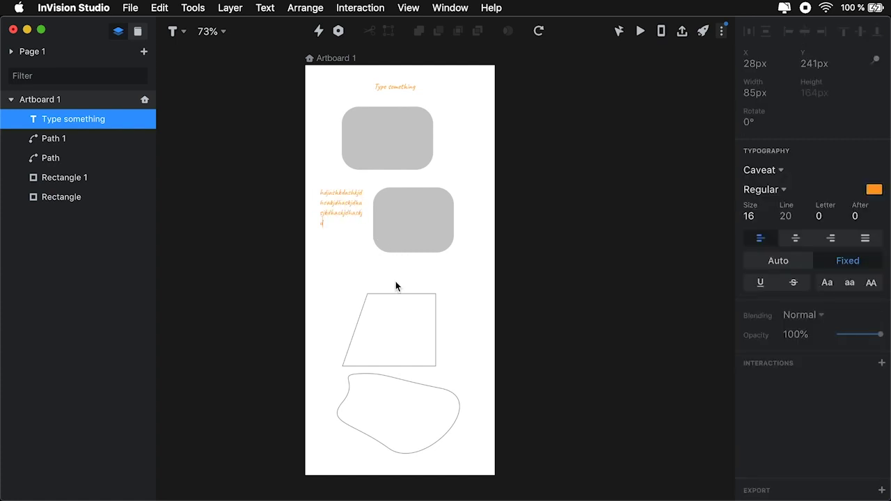
type("haskjdhsadhasdhsakdjad")
key("Escape")
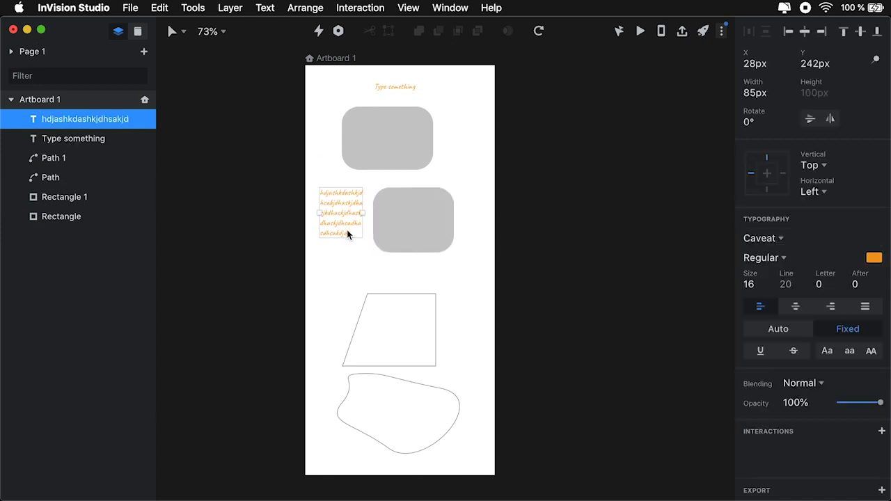
left_click(183, 31)
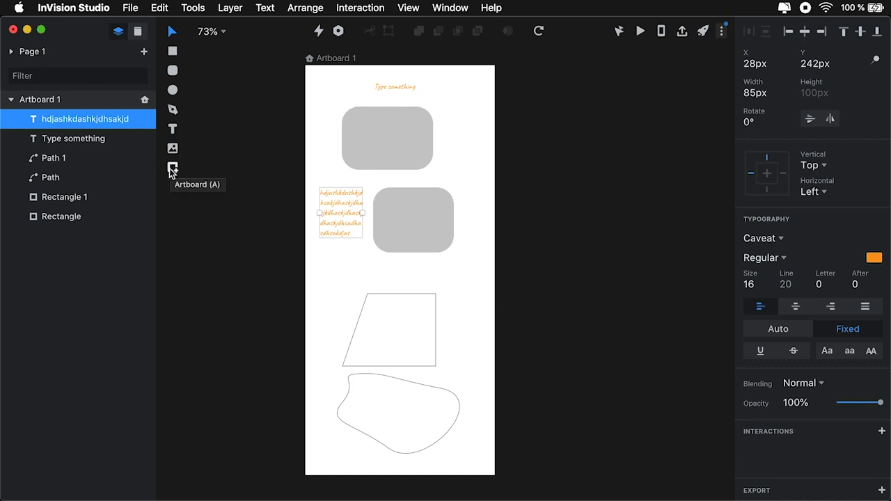
left_click(173, 169)
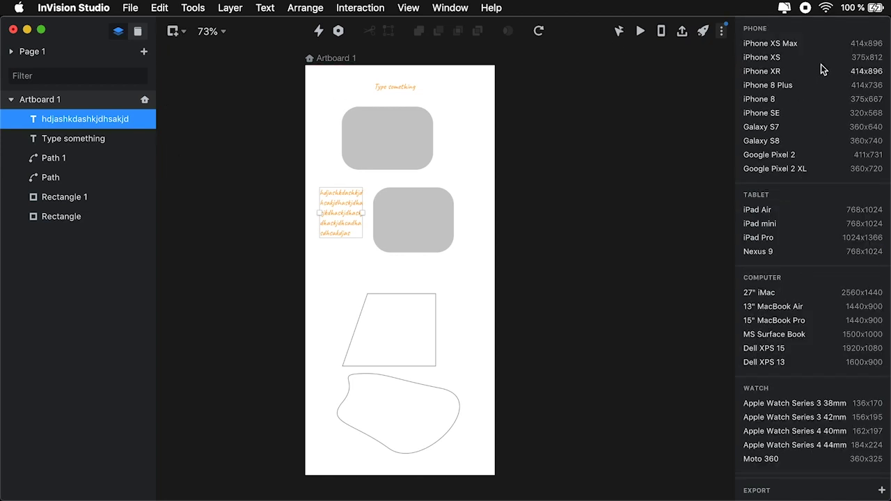
left_click_drag(538, 73, 704, 293)
key("Escape")
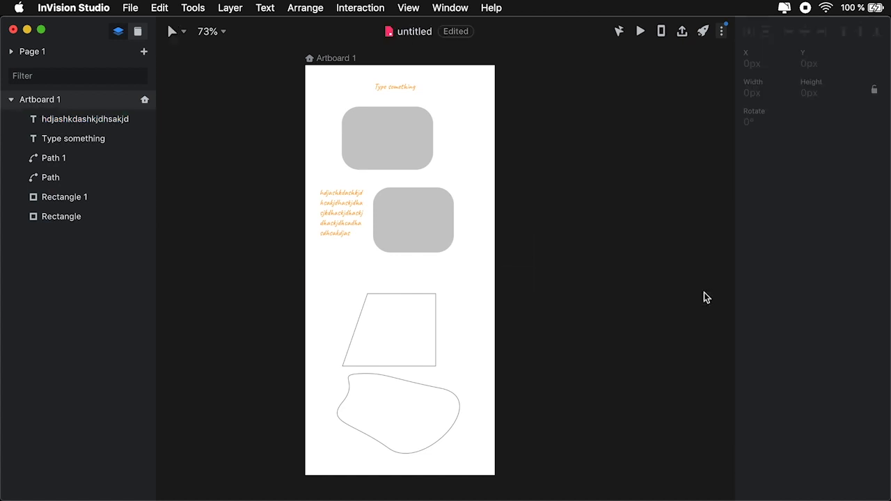
key("a")
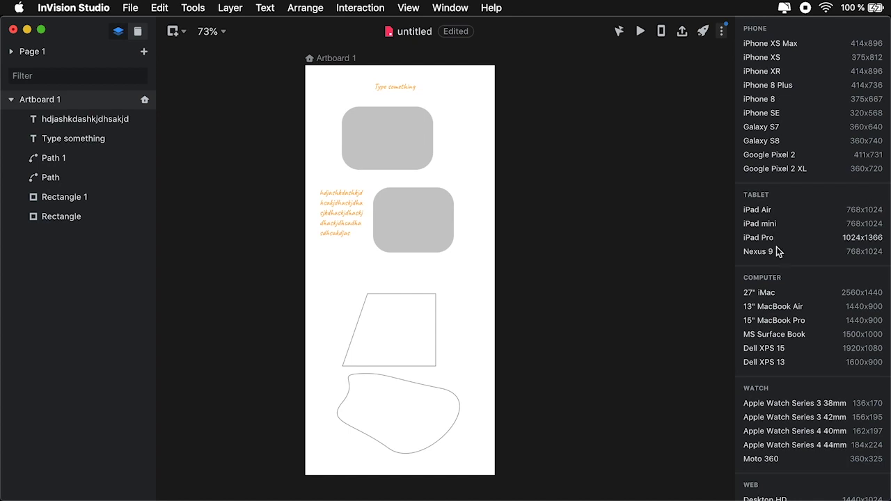
scroll(785, 268, "down", 2)
scroll(810, 215, "down", 5)
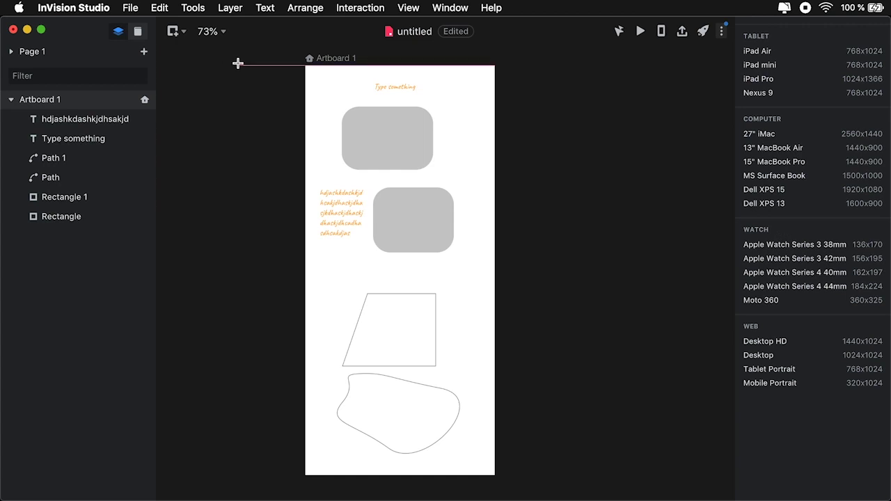
key("Escape")
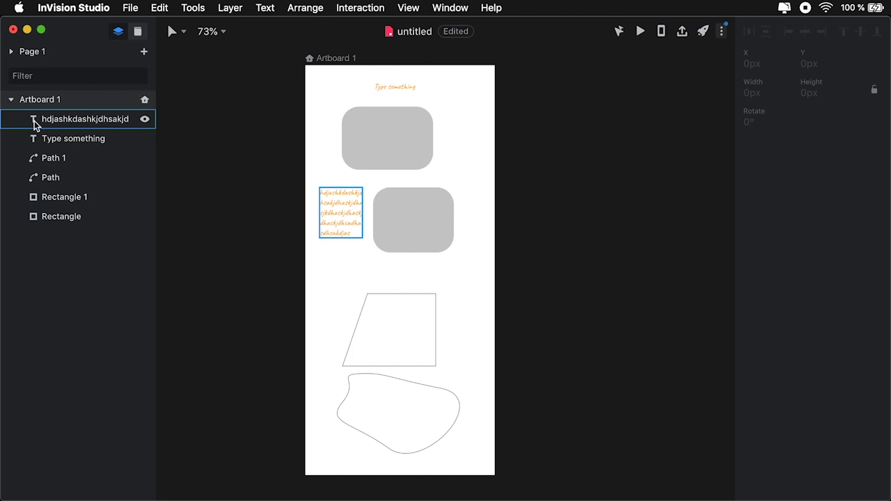
- Draw a grey 65×103 px oval in Artboard 1's top-right corner
left_click(172, 31)
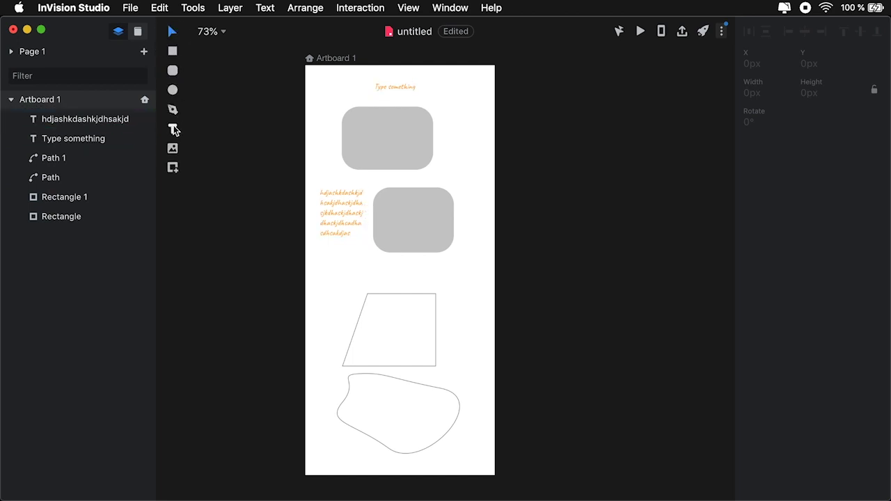
left_click(172, 31)
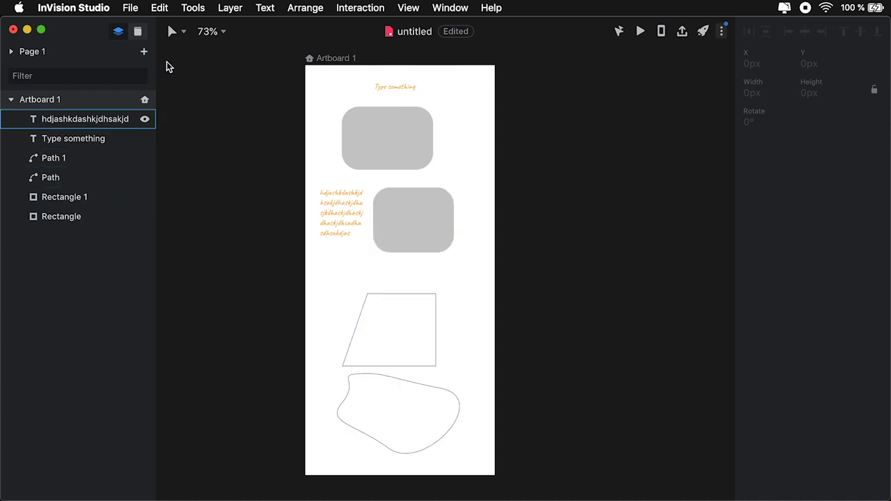
left_click(173, 31)
left_click(174, 90)
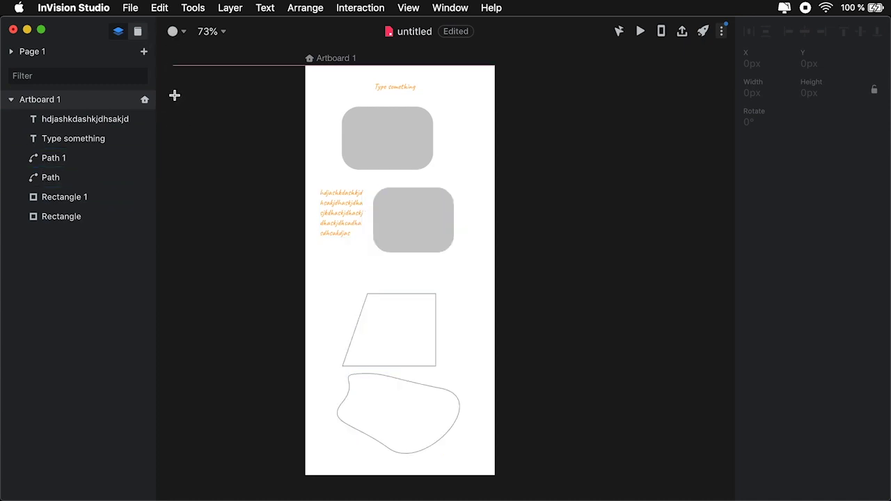
left_click_drag(454, 87, 488, 138)
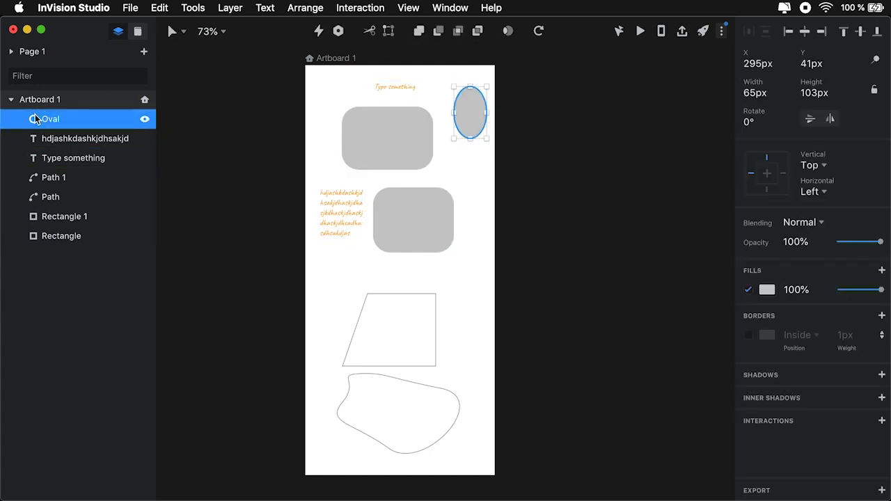
left_click(481, 171)
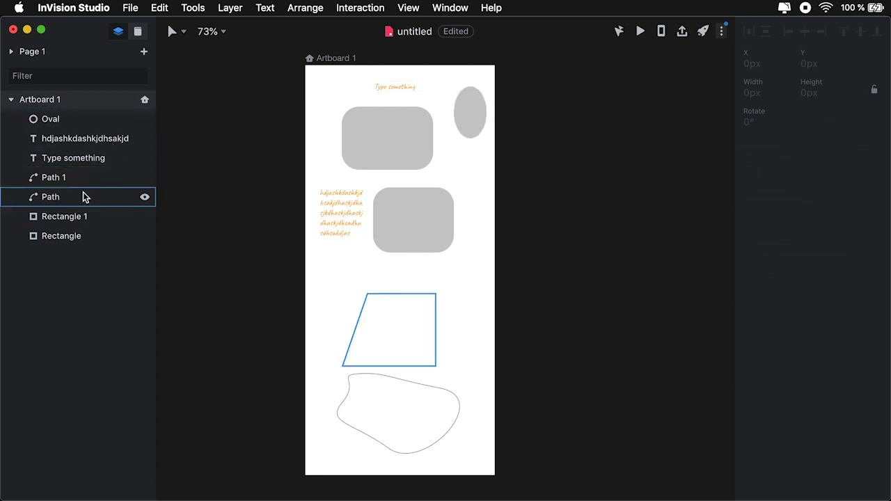
- Filter the layer list by 'r', then clear the filter
left_click(40, 74)
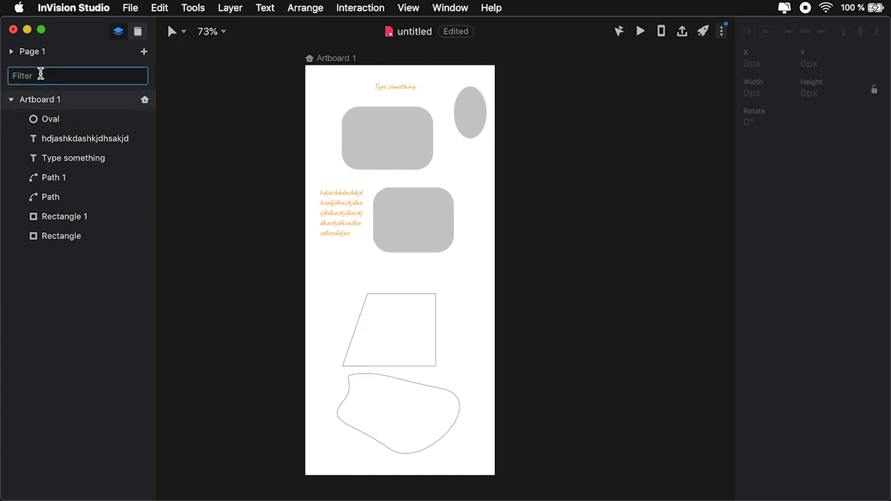
type("r")
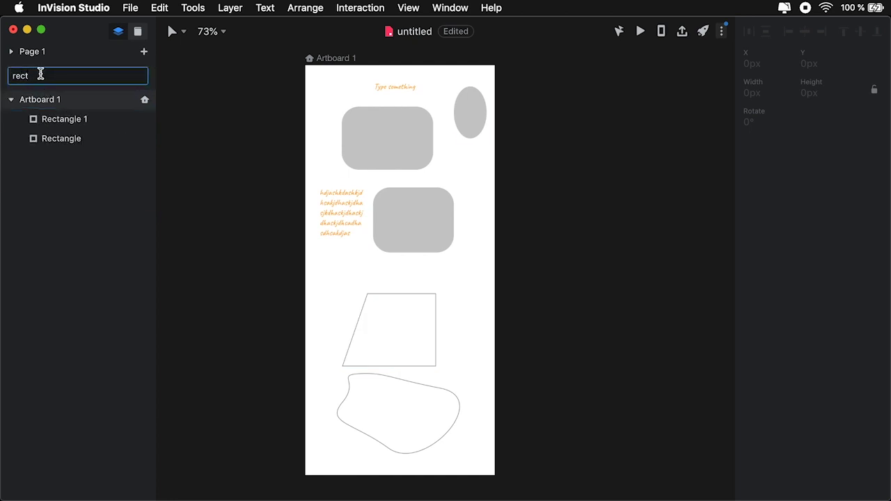
key("BackSpace")
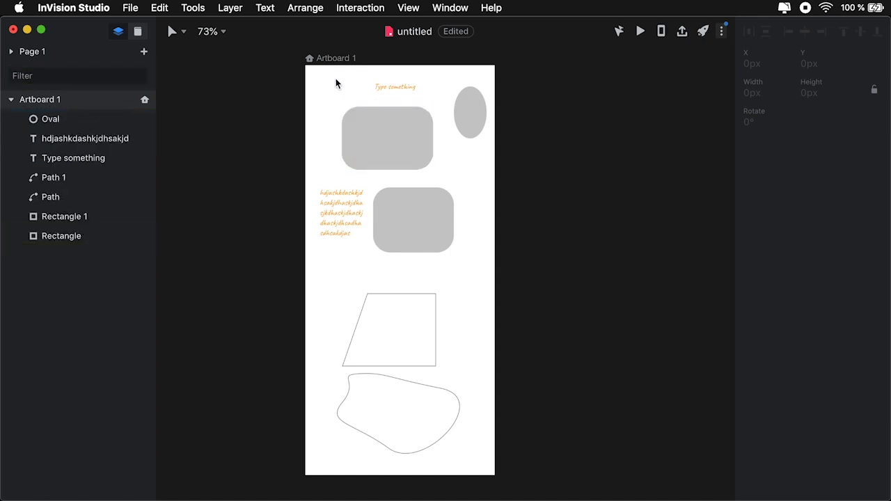
- Group the oval, 'Type something' text and top rectangle into one Group layer
left_click_drag(336, 78, 486, 188)
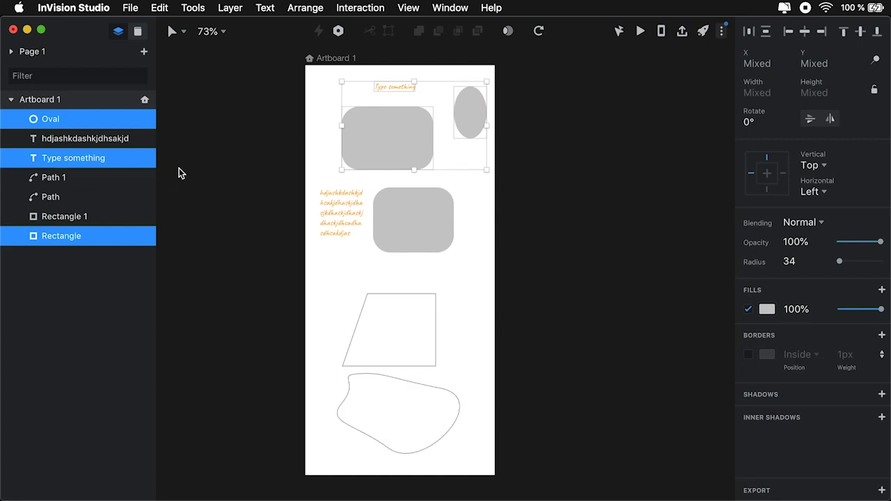
right_click(397, 136)
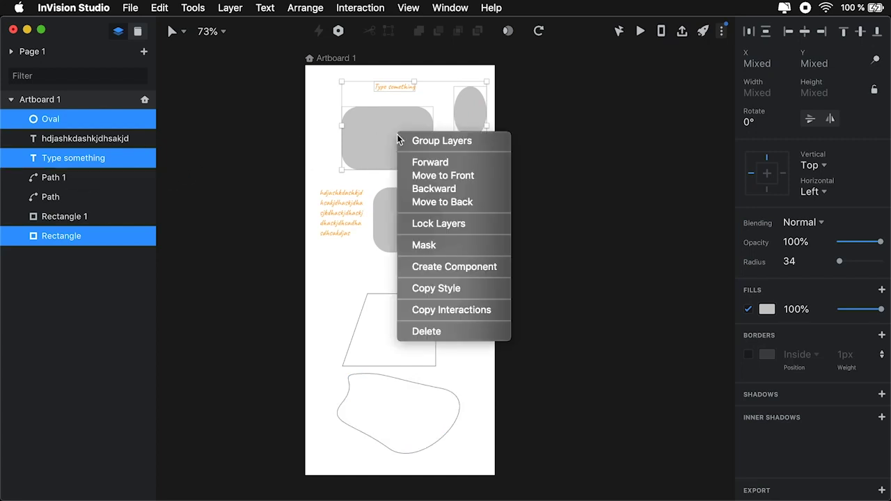
left_click(434, 142)
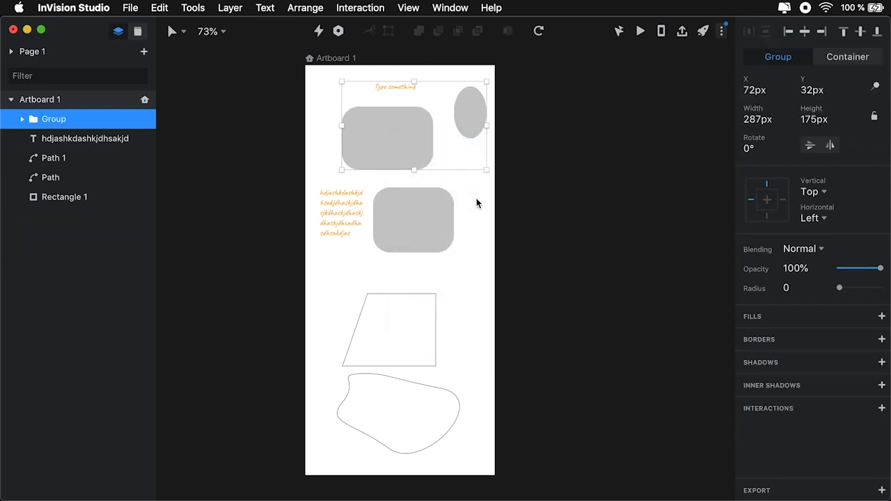
left_click(23, 120)
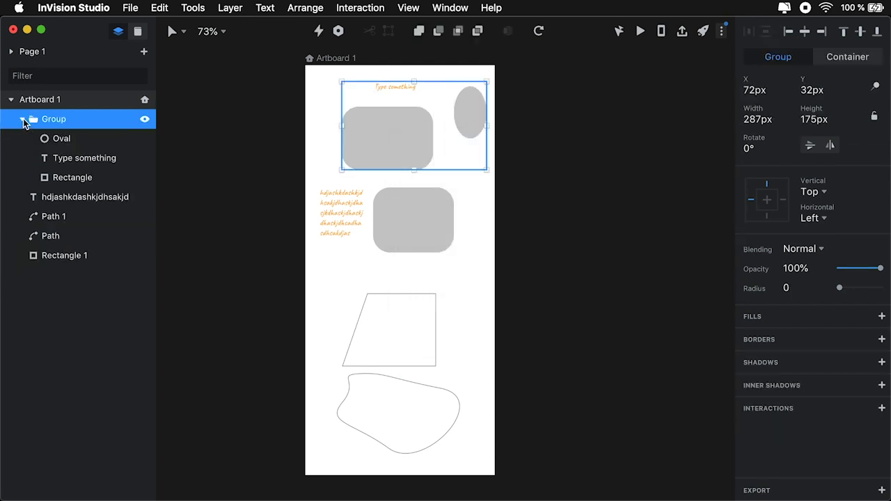
left_click(23, 119)
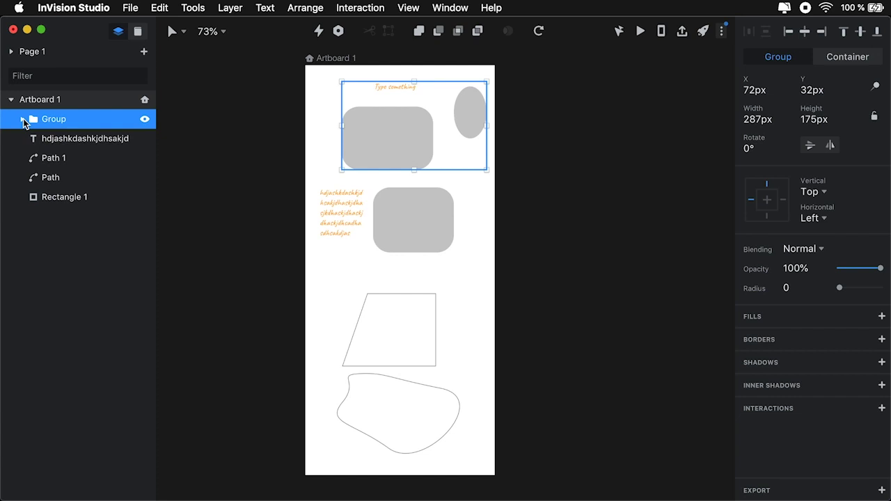
key("Escape")
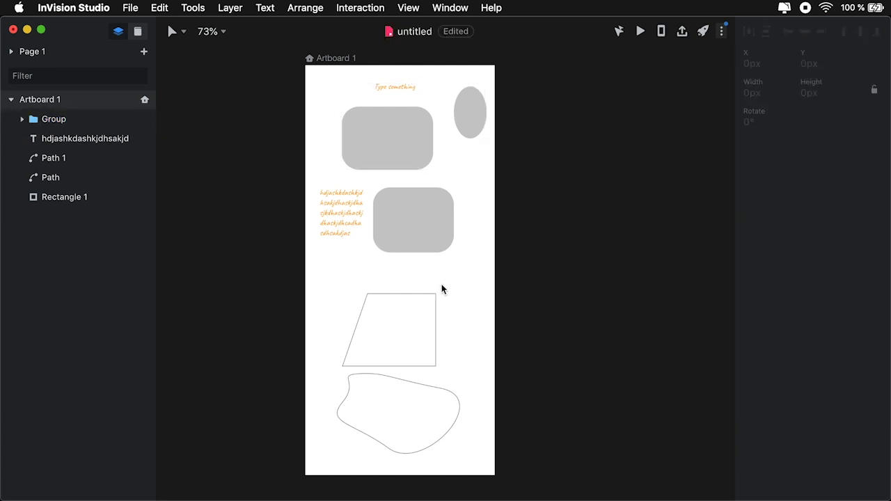
left_click(422, 215)
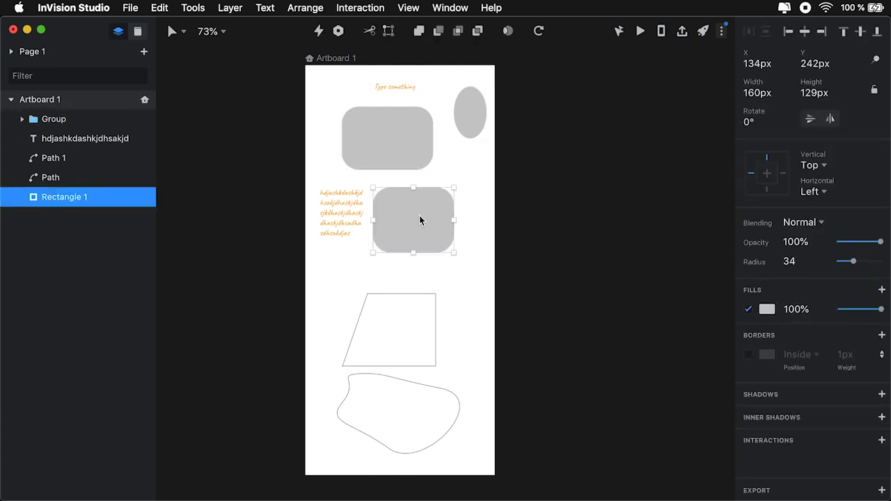
right_click(393, 208)
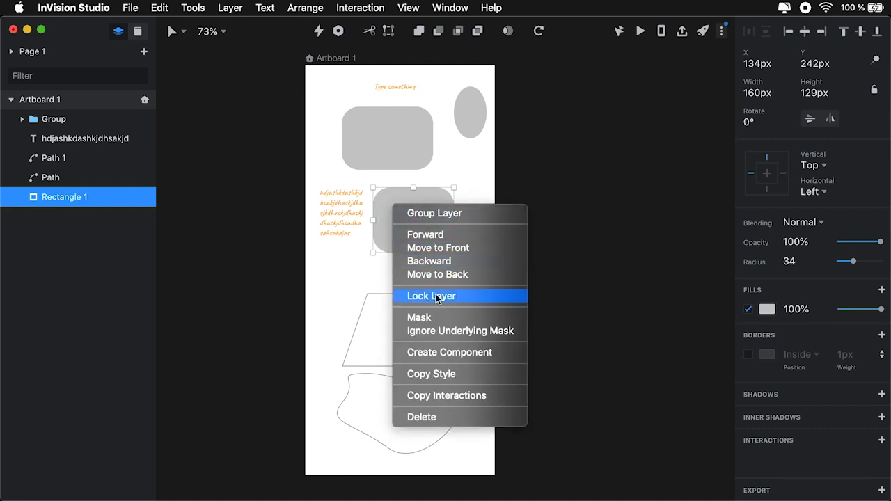
left_click(436, 296)
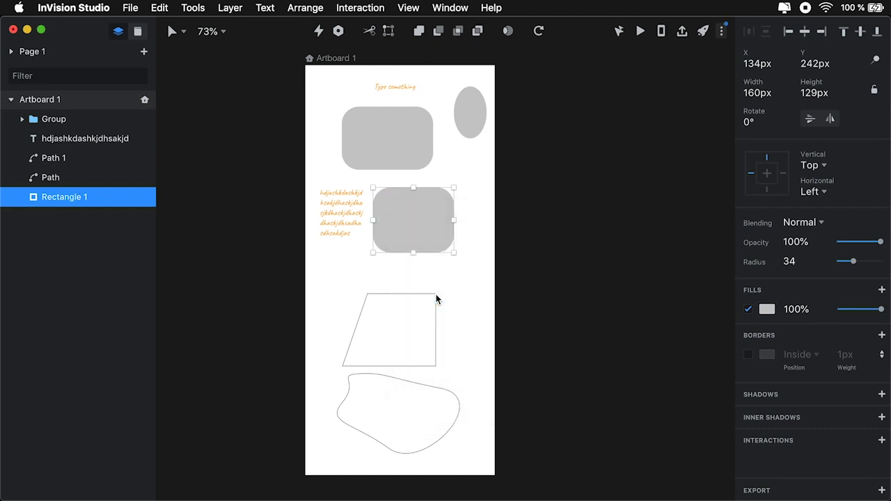
left_click_drag(394, 207, 487, 260)
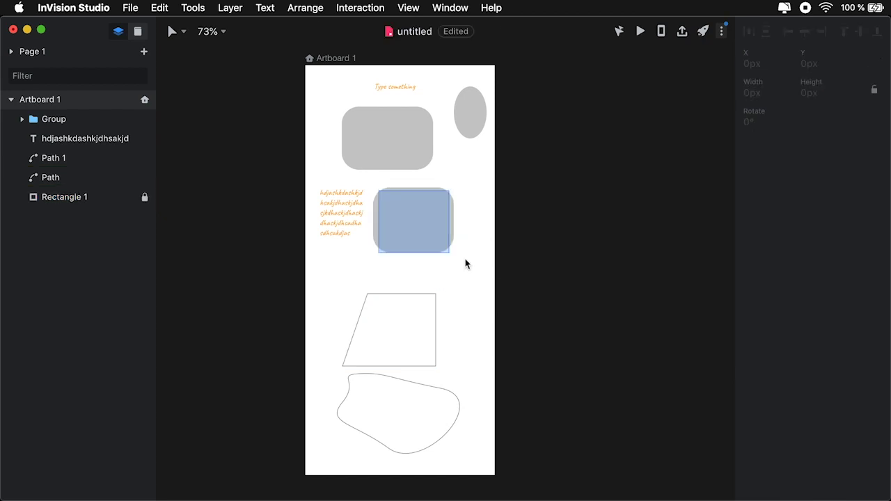
left_click(397, 209)
left_click_drag(408, 187, 453, 243)
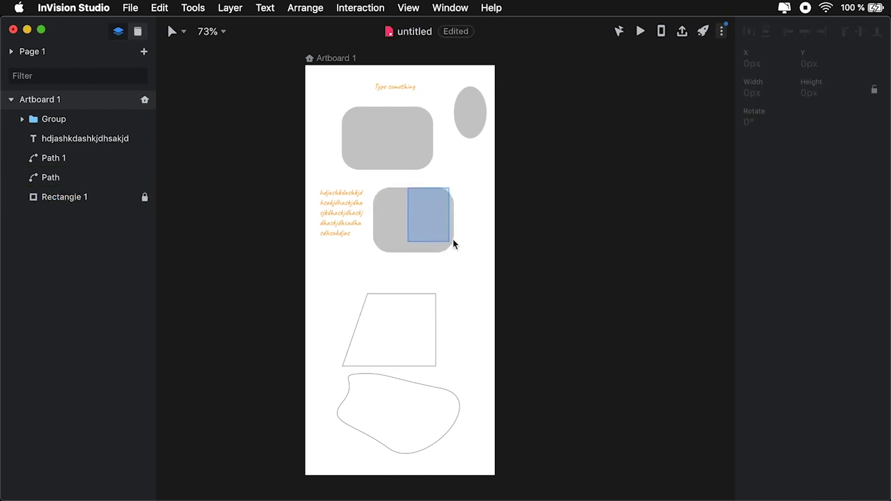
left_click_drag(369, 201, 487, 279)
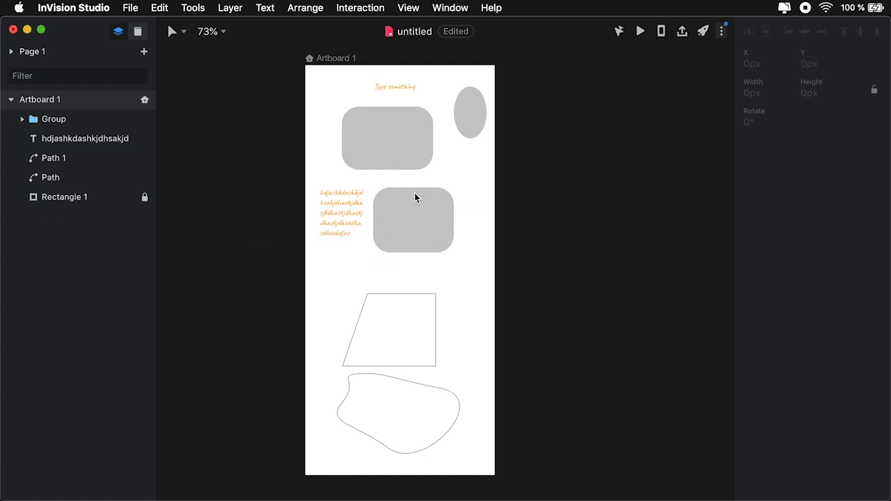
left_click_drag(429, 184, 424, 248)
left_click(69, 201)
left_click(70, 199)
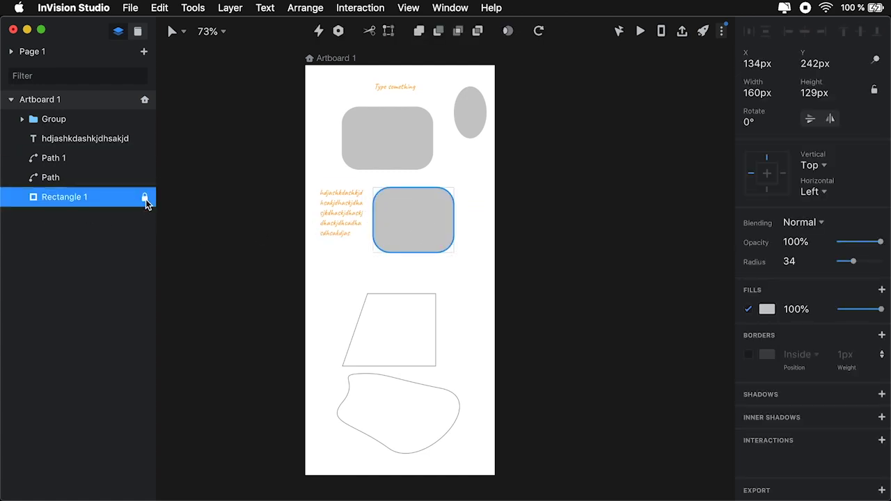
left_click(146, 199)
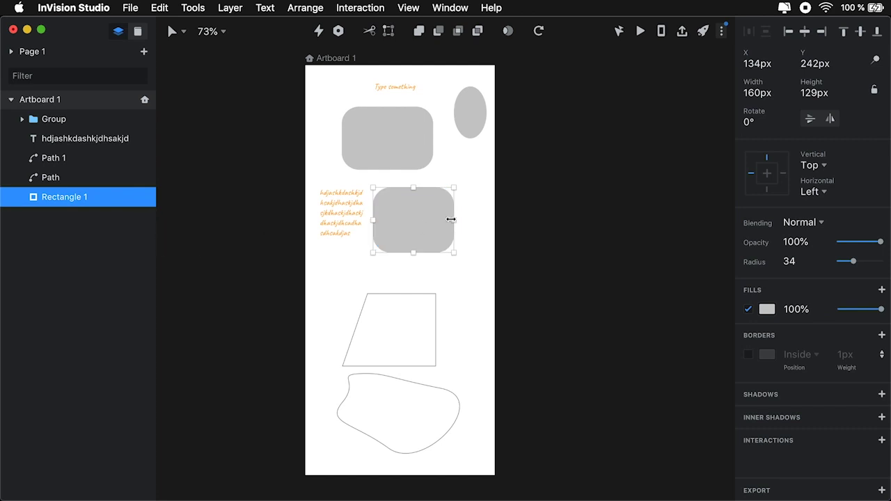
- Enlarge the lower rounded rectangle, Rectangle 1, past the artboard edge
key("Escape")
left_click(424, 220)
mouse_move(418, 217)
left_mouse_down()
mouse_move(429, 211)
mouse_move(414, 215)
left_mouse_up()
- Move the oval out of Group onto Rectangle 1's top edge and fill it red
left_click(470, 119)
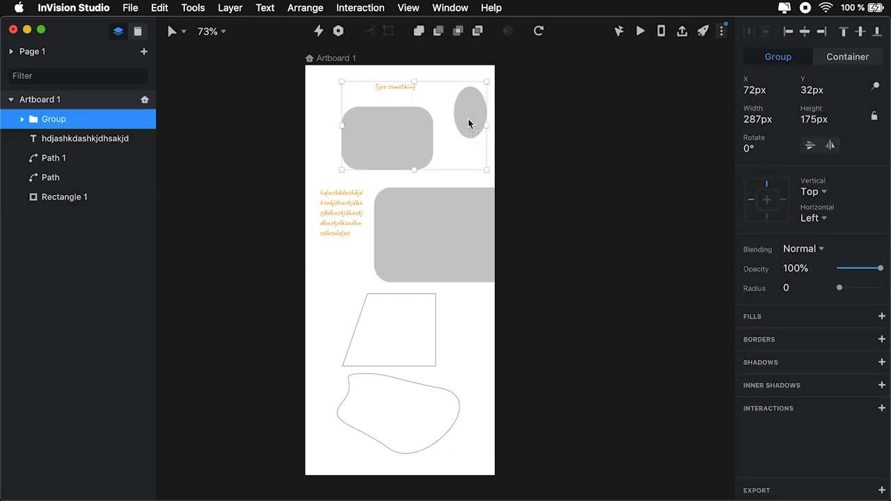
double_click(470, 126)
key("BackSpace")
left_click(436, 237)
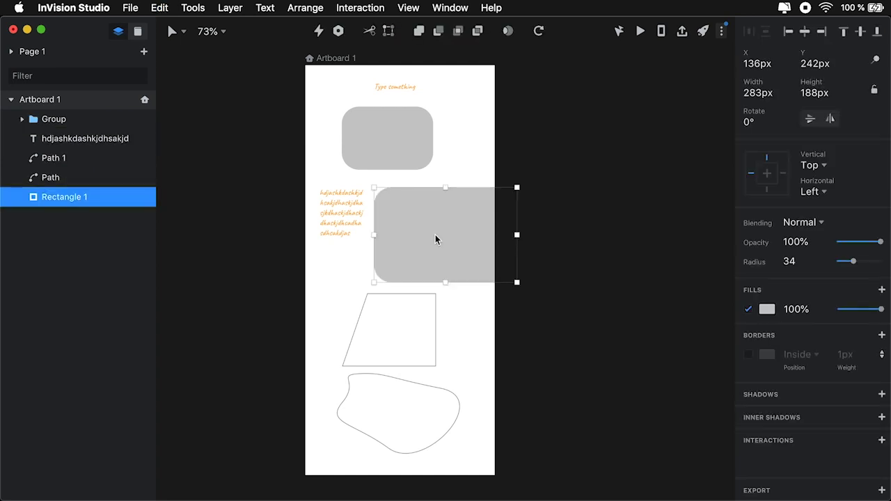
key("ctrl+z")
left_click_drag(466, 112, 409, 197)
left_click(766, 289)
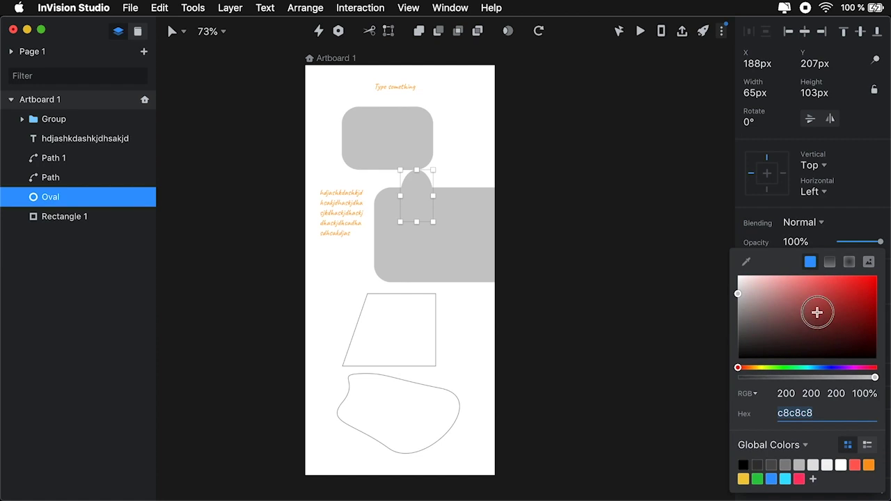
left_click(869, 286)
left_click(471, 160)
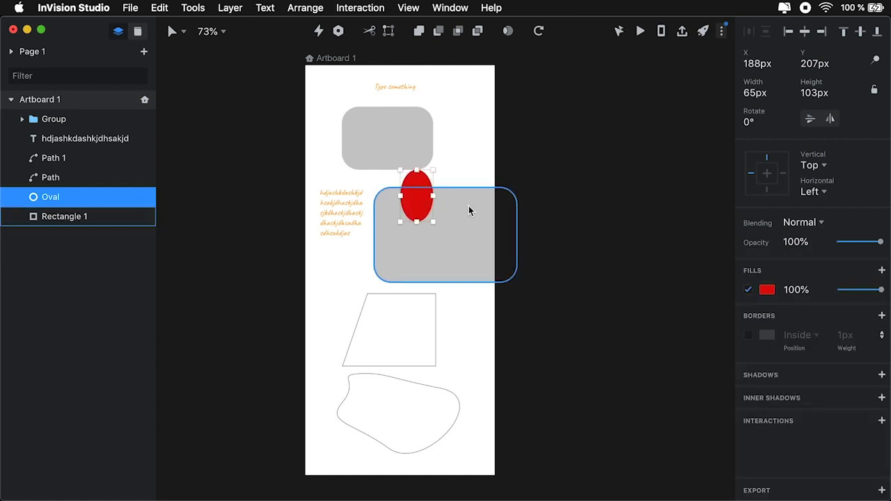
- Mask the red oval with Rectangle 1, then shift the oval so only its lower part shows
left_click(469, 207, "shift")
left_click(476, 149)
left_click(449, 224)
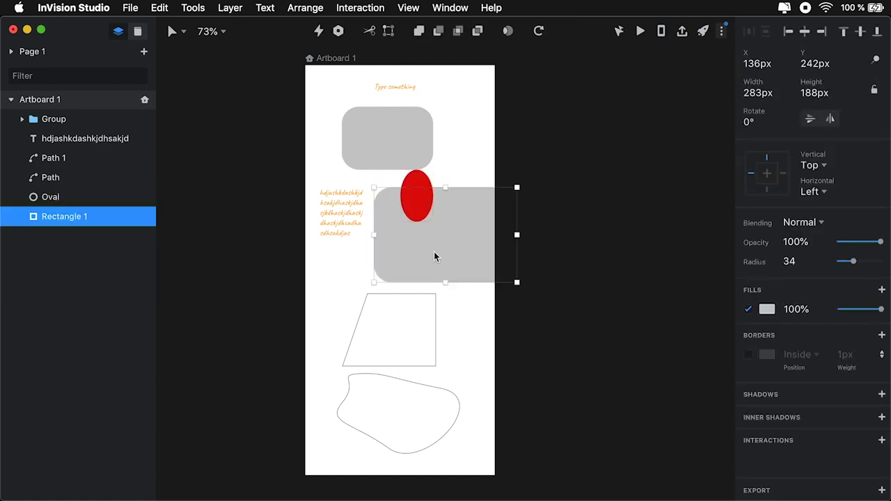
left_click(422, 200, "shift")
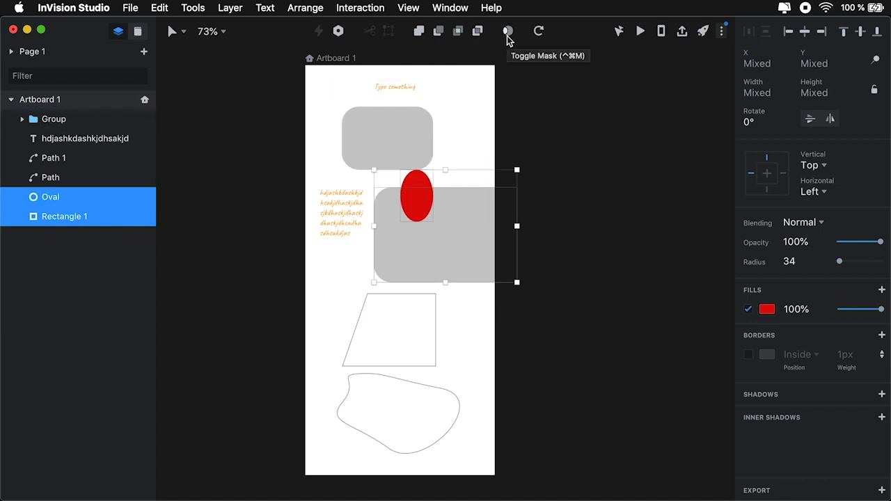
left_click(477, 151)
double_click(420, 206)
mouse_move(420, 206)
left_mouse_down()
mouse_move(412, 201)
mouse_move(422, 195)
mouse_move(480, 197)
mouse_move(376, 200)
mouse_move(384, 263)
mouse_move(488, 290)
mouse_move(511, 217)
mouse_move(430, 191)
mouse_move(408, 199)
mouse_move(433, 197)
left_mouse_up()
left_click(484, 165)
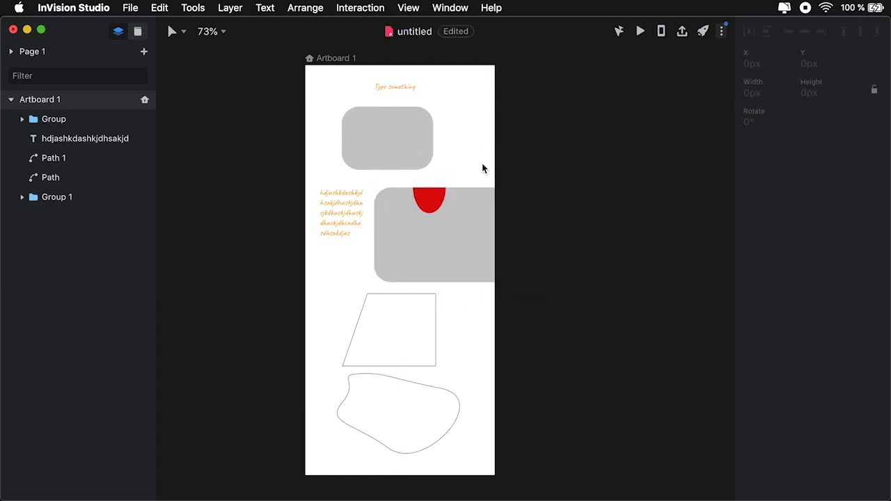
- Select the top Group and then the rectangle inside it
left_click(412, 136)
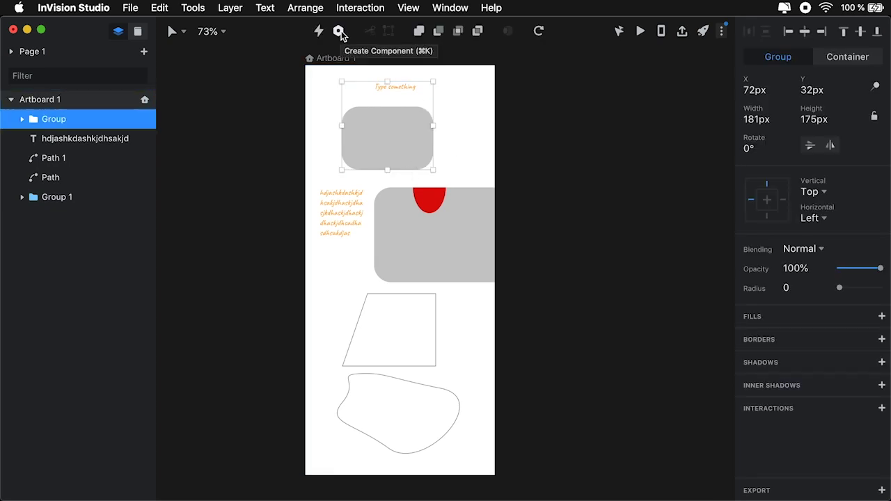
left_click(462, 124)
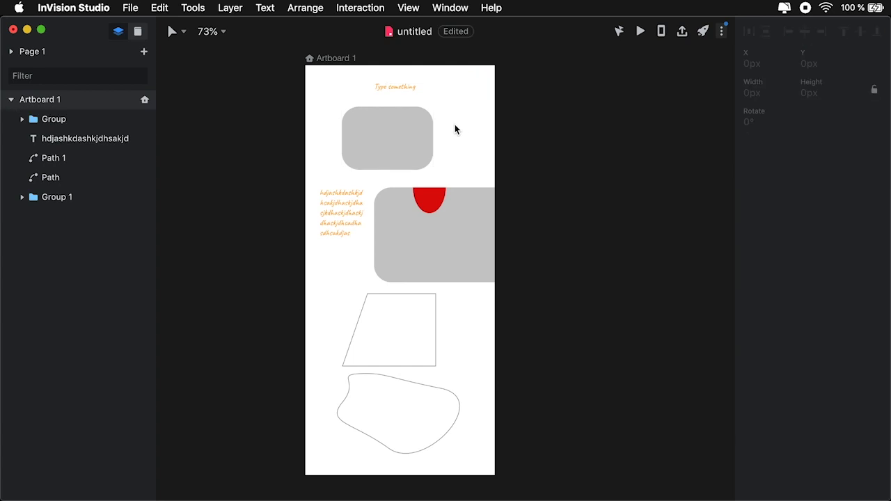
double_click(415, 142)
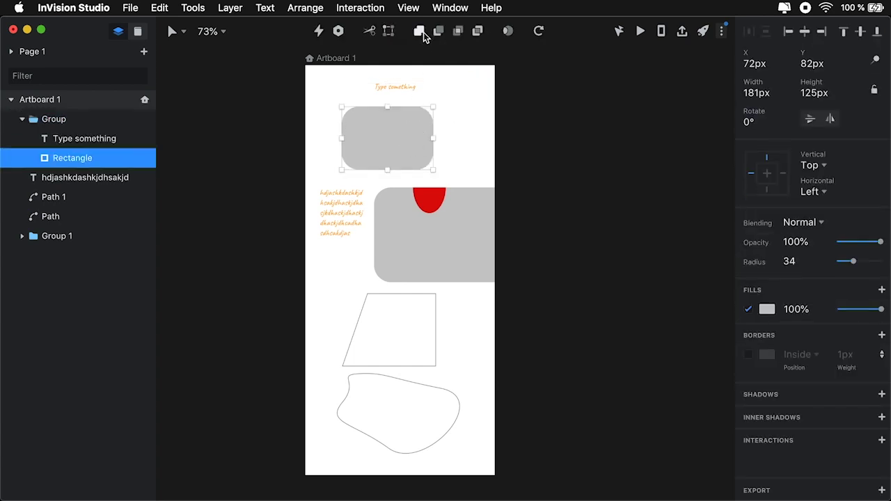
left_click(463, 161)
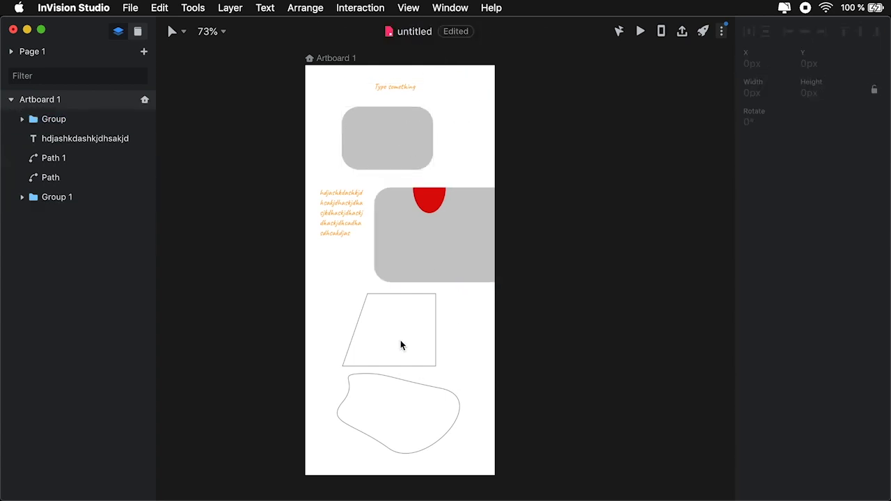
- Move the blob Path 1 up and right to overlap the trapezoid Path
left_click_drag(459, 329, 399, 427)
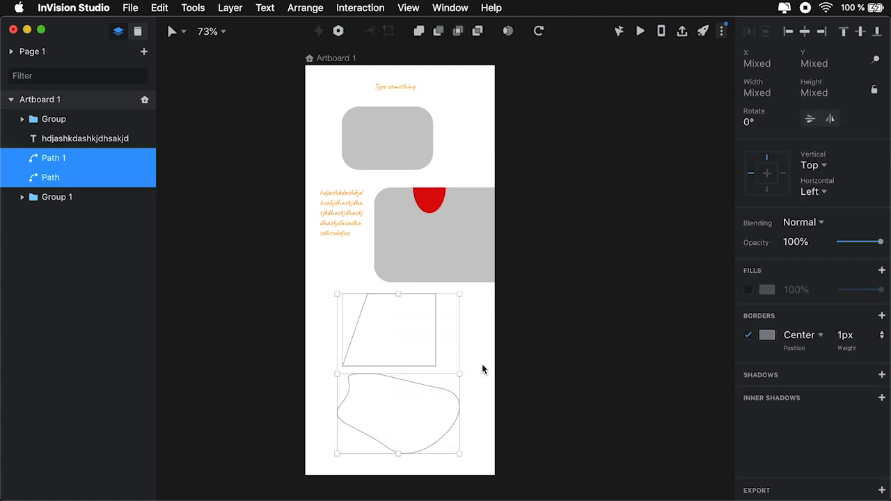
left_click(427, 395)
left_click_drag(427, 395, 451, 346)
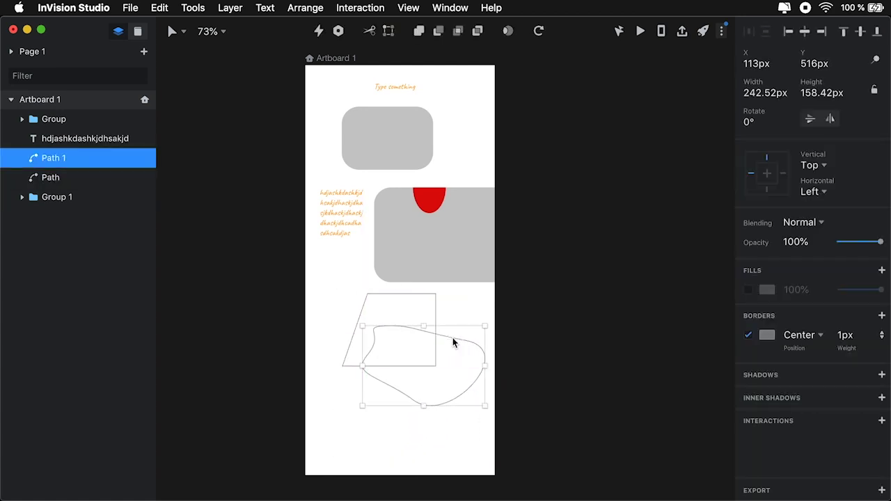
left_click(354, 447)
- Try Union and Intersect on the two overlapping paths, undoing each to keep them separate
left_click_drag(342, 442, 424, 326)
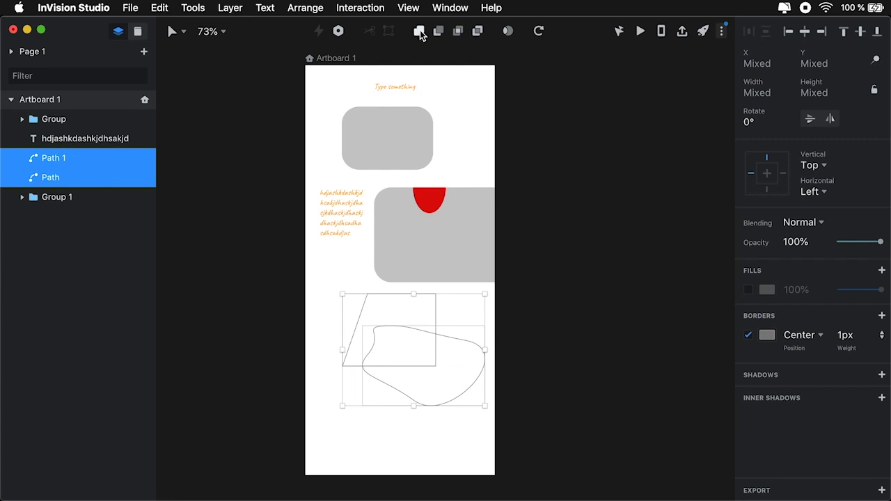
left_click(420, 31)
key("super+z")
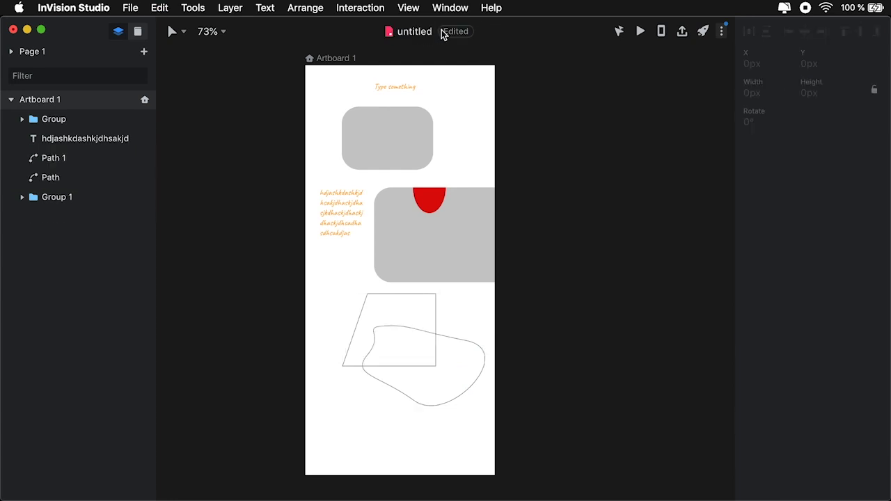
left_click_drag(426, 476, 372, 334)
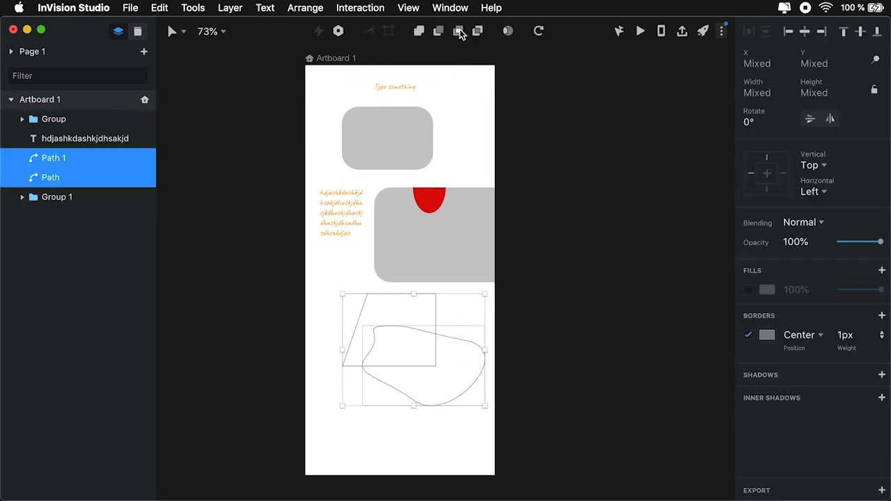
left_click(458, 31)
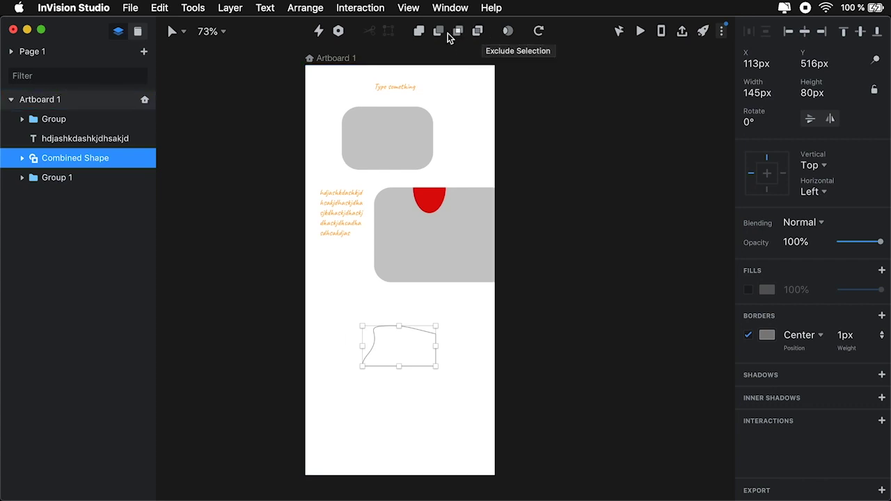
left_click(504, 48)
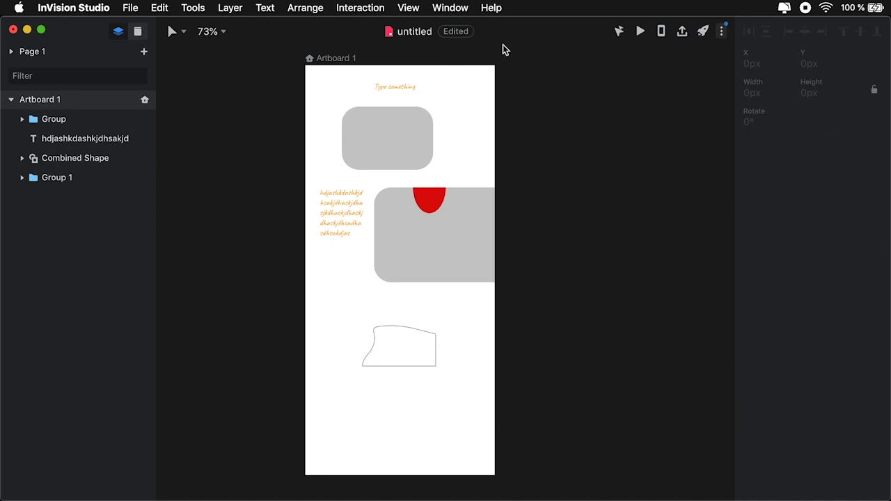
key("super+z")
left_click(401, 420)
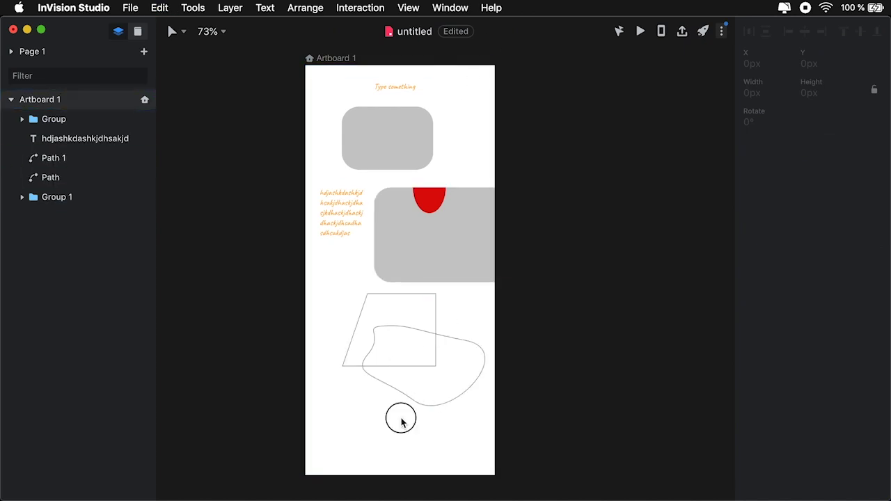